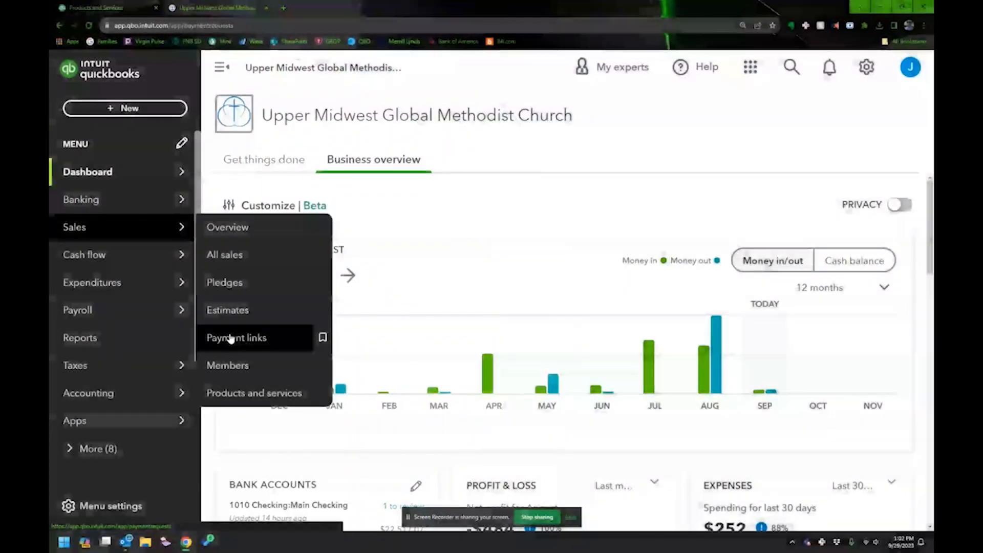
# Step: Open the Payment links page under Sales and start the QuickBooks Payments application for accepting payments online
pyautogui.click(232, 338)
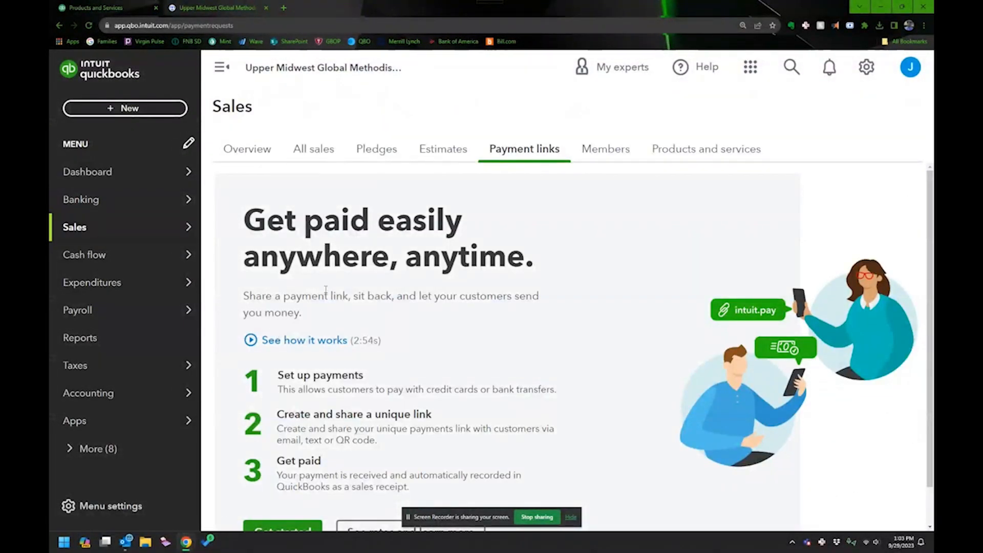
pyautogui.scroll(-1, 326, 254)
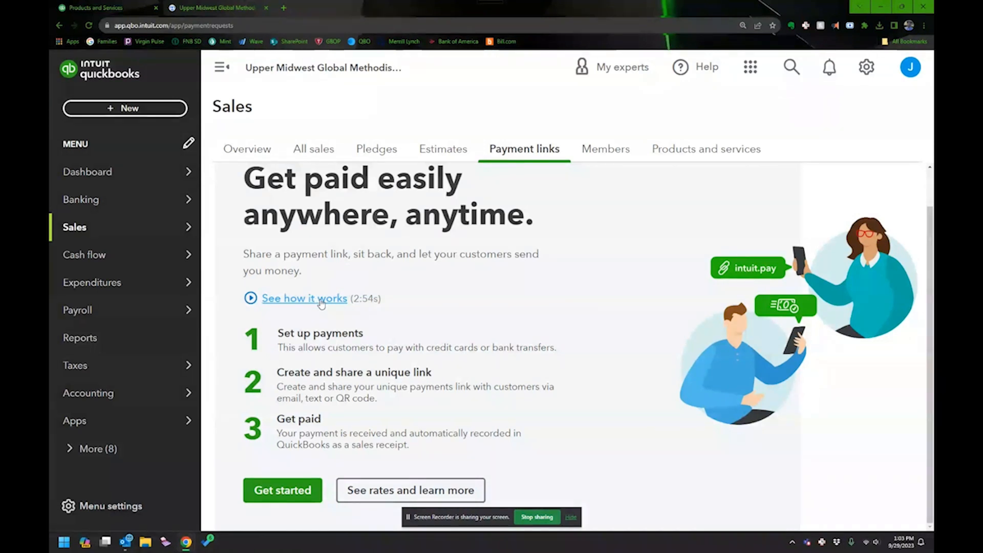
pyautogui.click(281, 488)
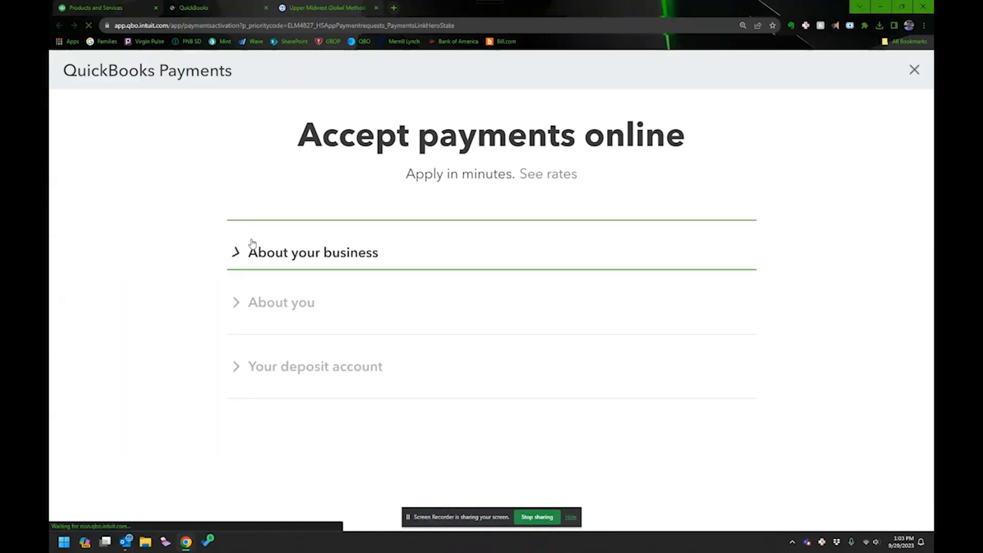
pyautogui.scroll(-2, 260, 241)
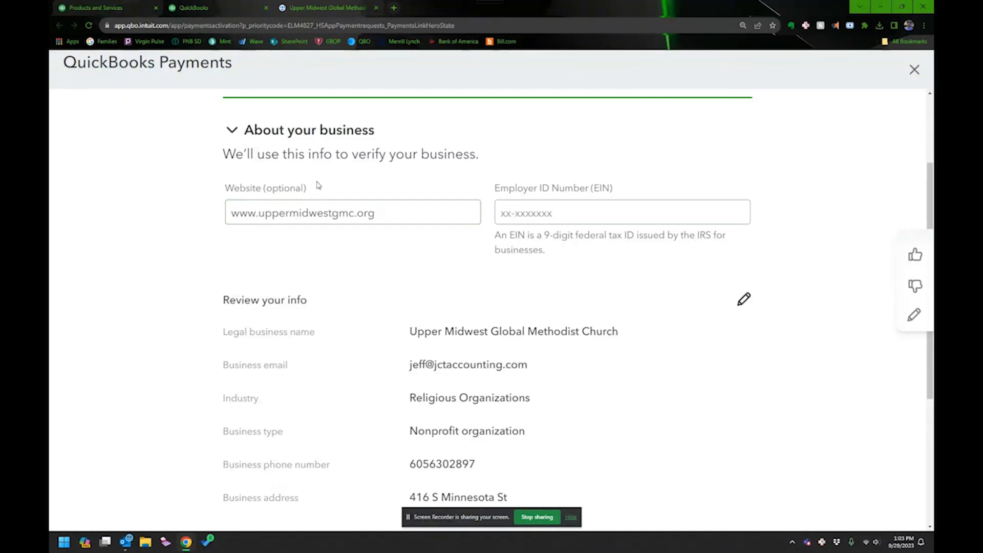
# Step: Open meliopayments.com in a new browser tab, sign in, and look at the Customers and Get Paid pages
pyautogui.click(398, 8)
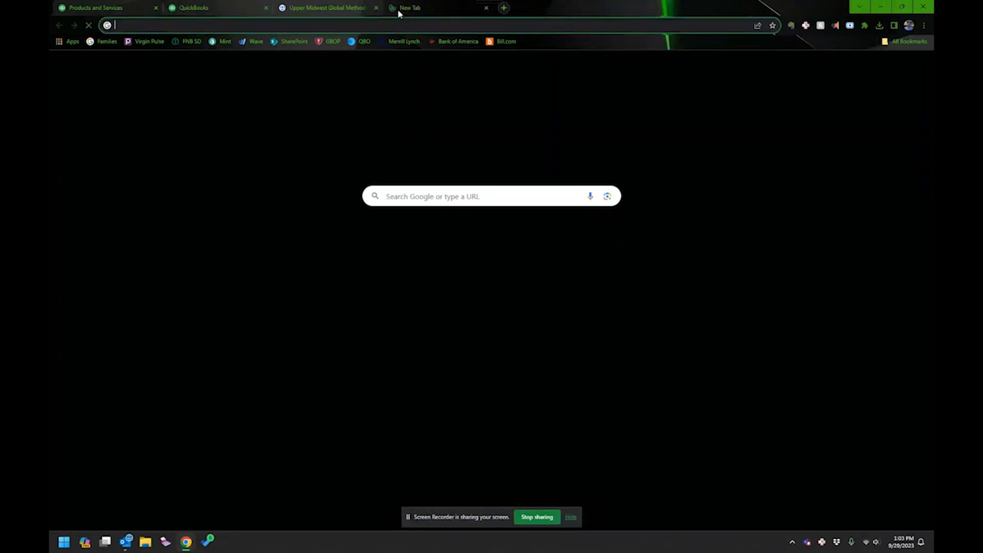
pyautogui.write('melio')
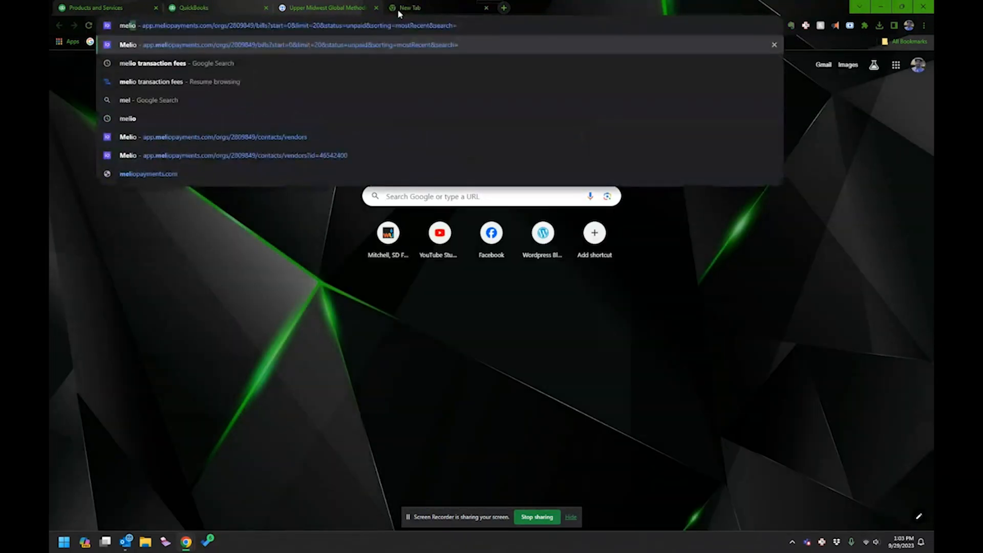
pyautogui.click(263, 172)
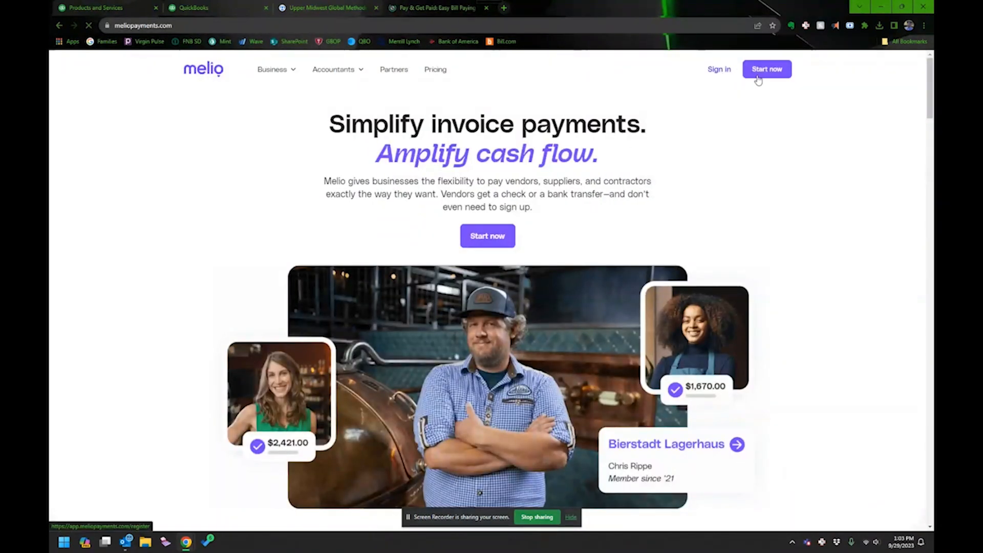
pyautogui.click(715, 75)
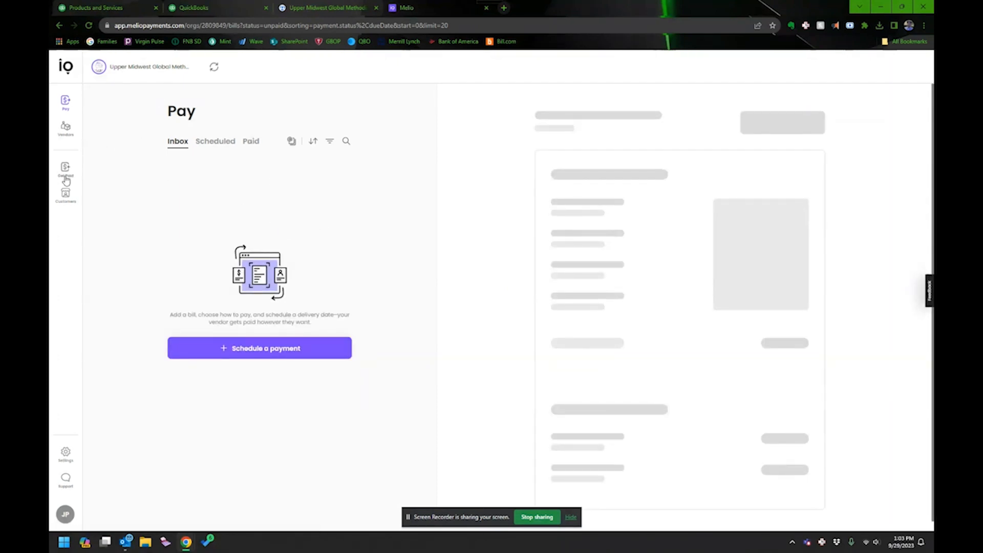
pyautogui.click(65, 199)
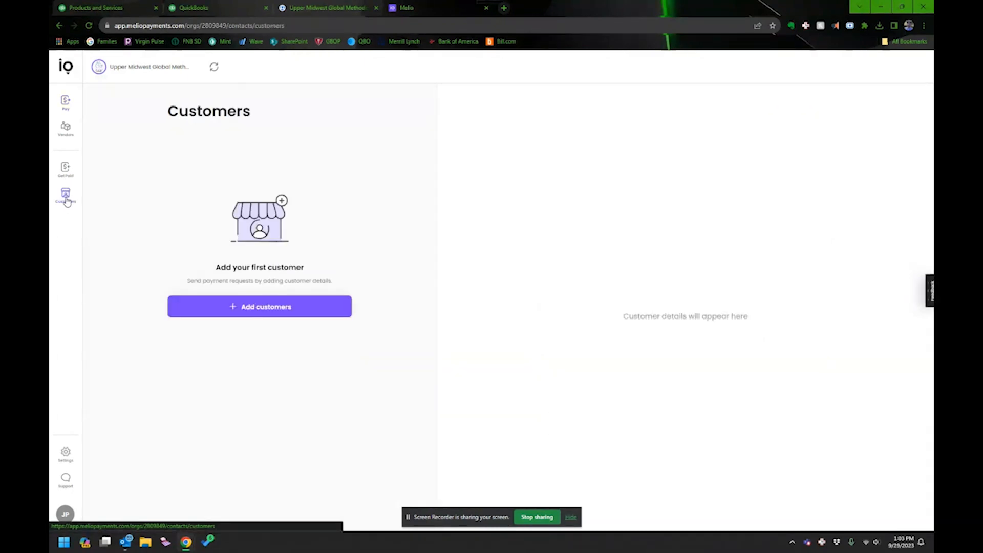
pyautogui.click(61, 176)
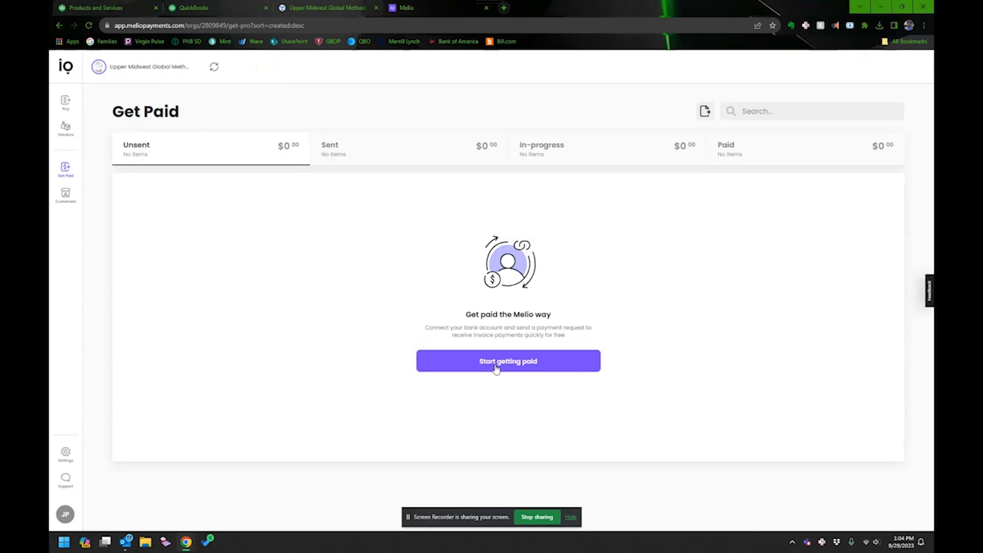
# Step: Return to the QuickBooks Payments application and review the business details in the About your business section
pyautogui.hotkey('ctrl', '+')
pyautogui.hotkey('ctrl', '+')
pyautogui.hotkey('ctrl', '+')
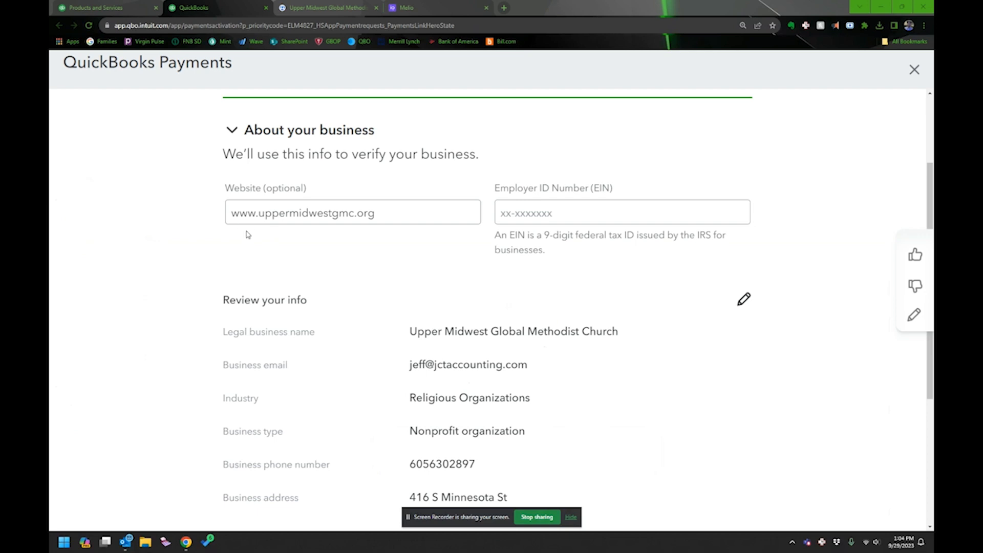
pyautogui.scroll(-2, 248, 223)
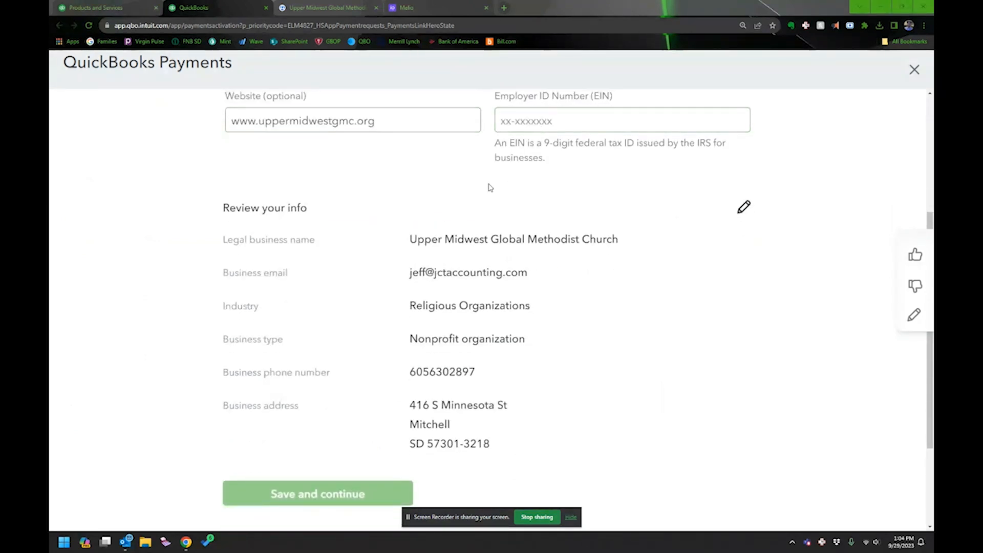
pyautogui.hotkey('ctrl', '+')
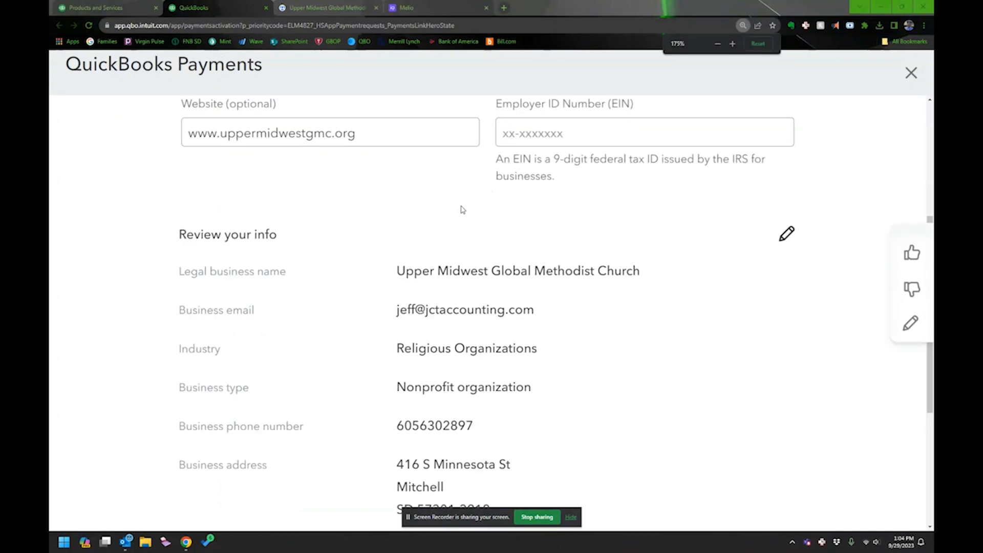
pyautogui.hotkey('ctrl', '-')
pyautogui.scroll(-1, 407, 210)
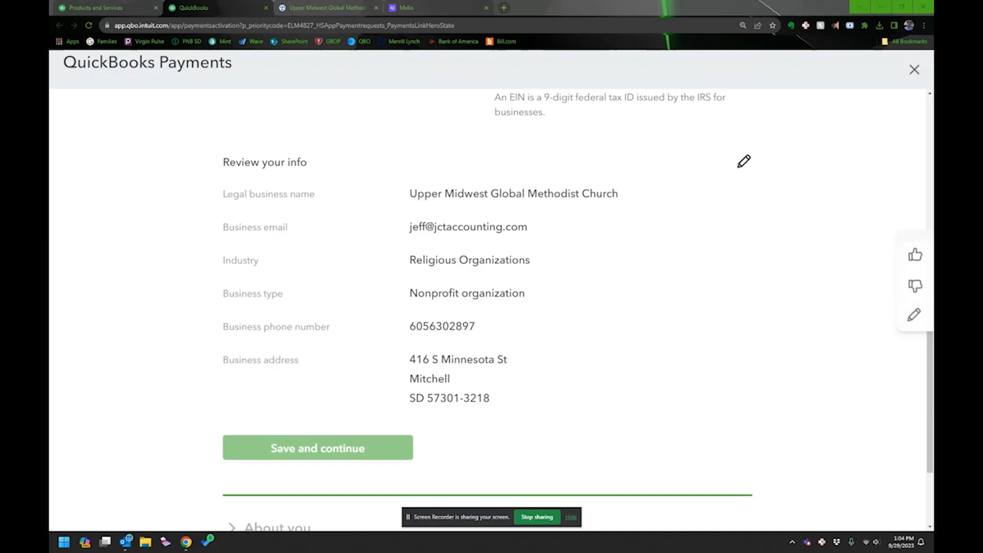
# Step: Enter the owner's first name, last name and mobile number in the About you section
pyautogui.click(257, 210)
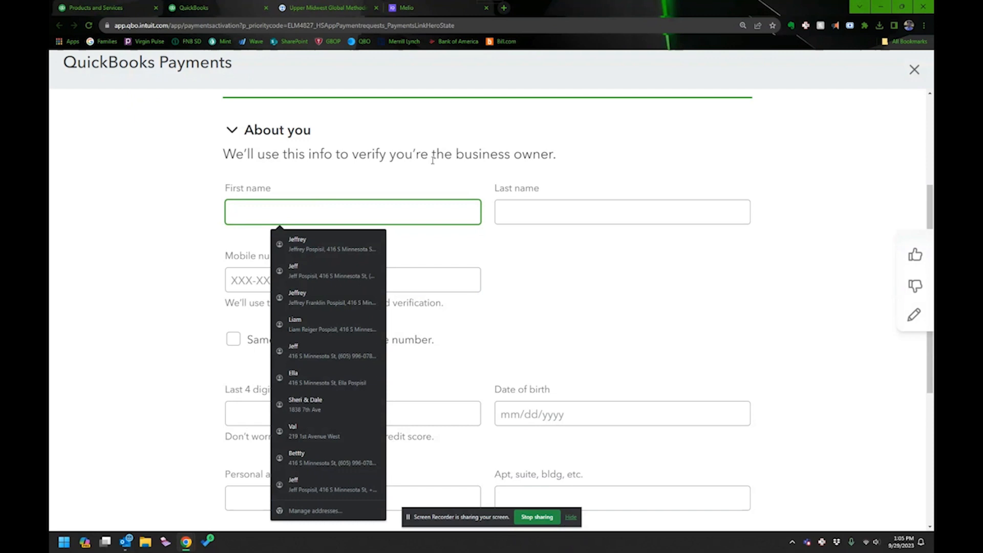
pyautogui.press('Tab')
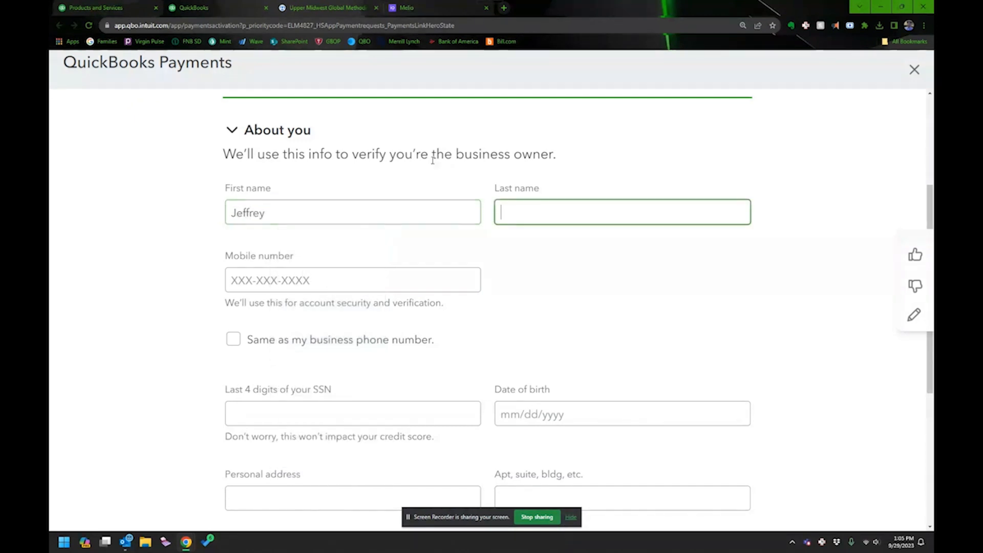
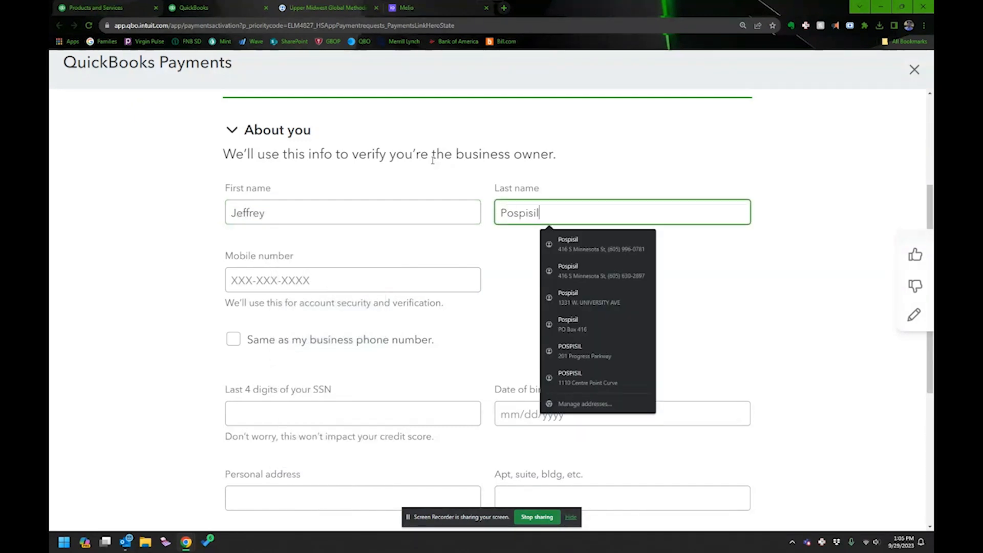
pyautogui.press('Tab')
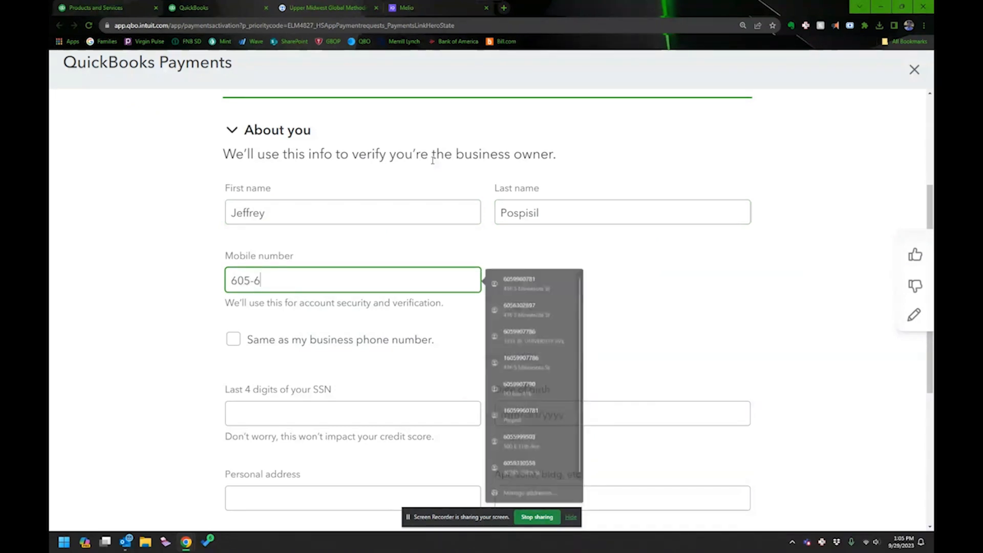
pyautogui.press('Tab')
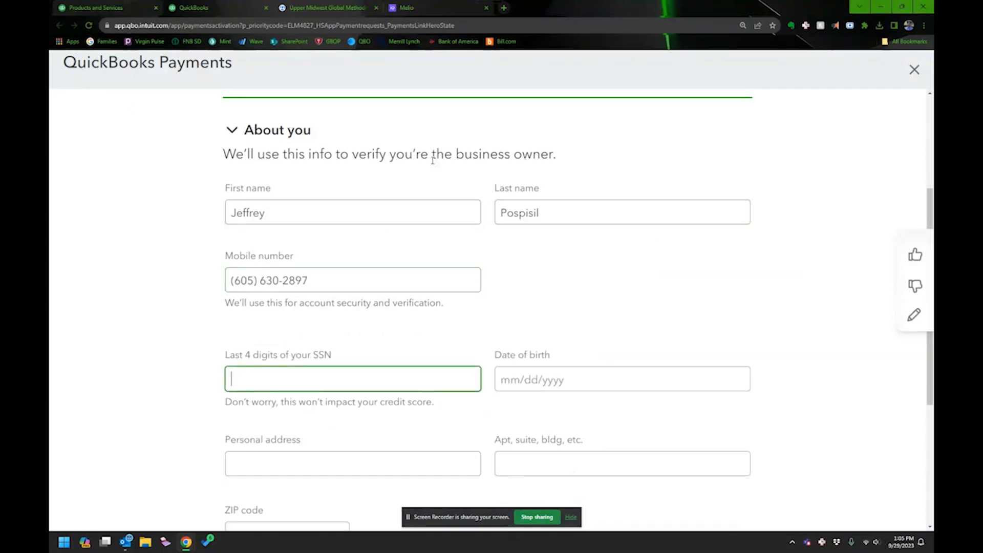
pyautogui.scroll(-4, 384, 282)
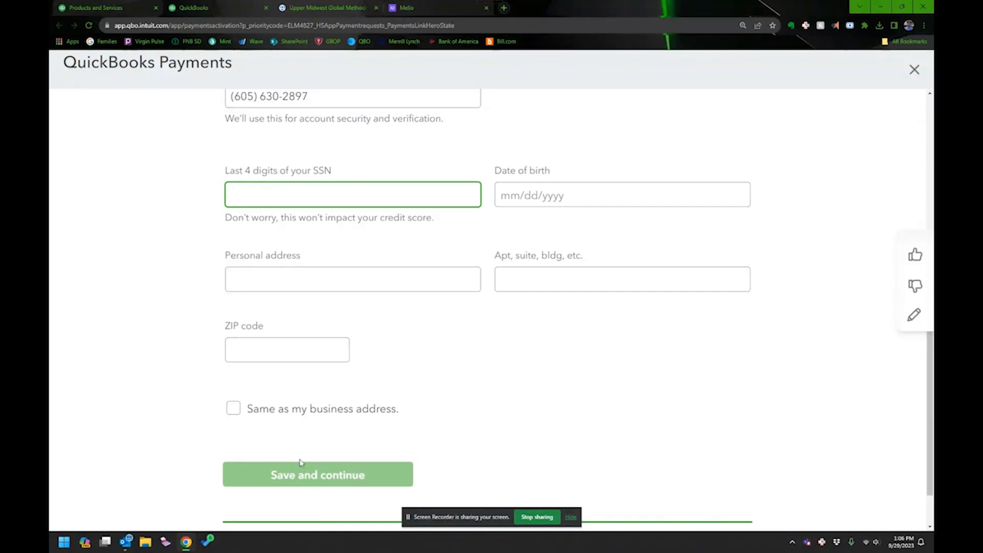
# Step: Review the deposit account options and select the existing First National Bank of Omaha account
pyautogui.scroll(-8, 486, 308)
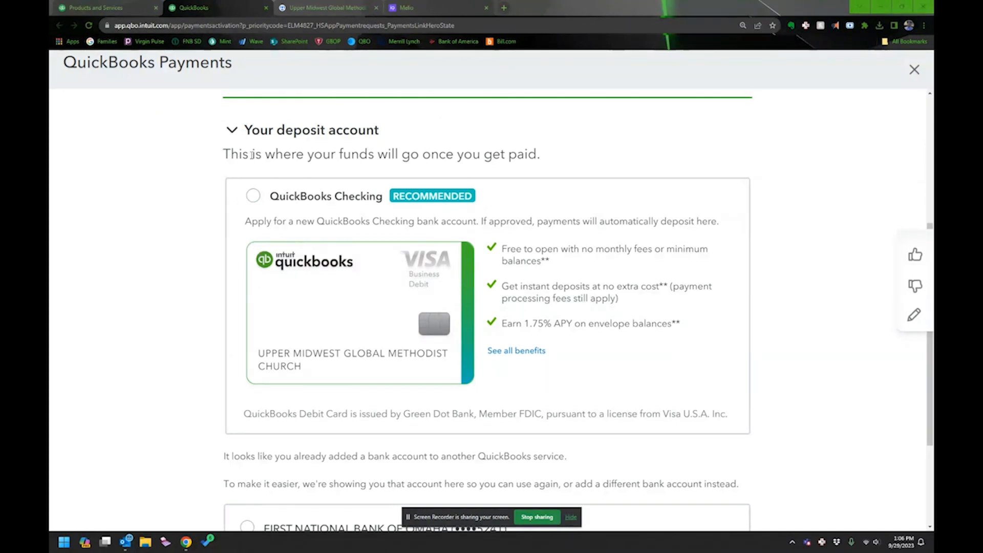
pyautogui.scroll(5, 287, 169)
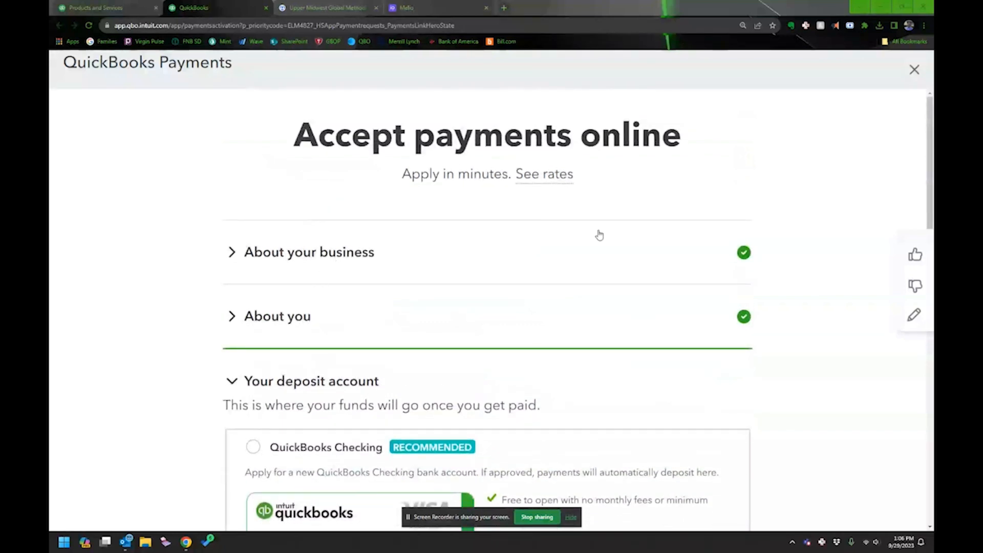
pyautogui.scroll(-2, 431, 353)
pyautogui.scroll(-2, 301, 193)
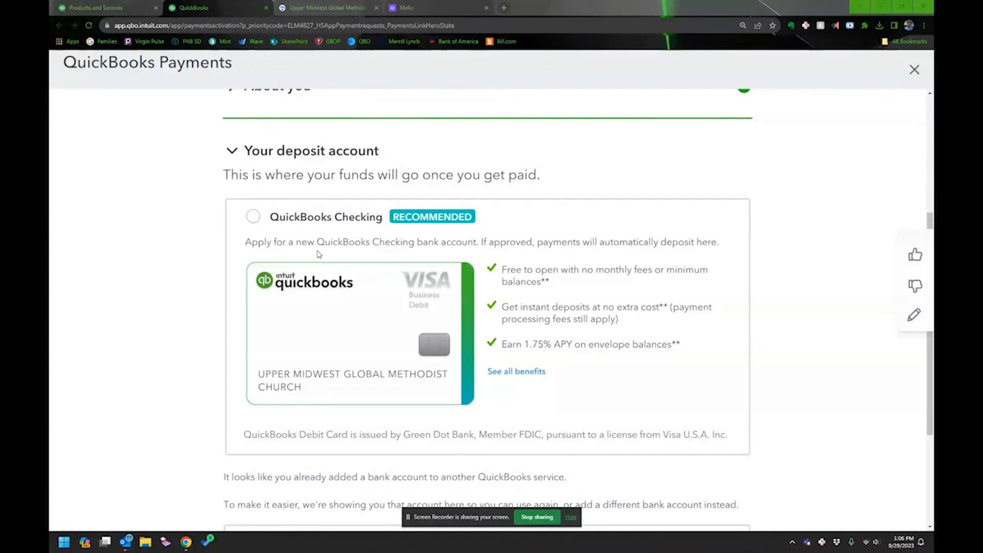
pyautogui.scroll(-3, 309, 262)
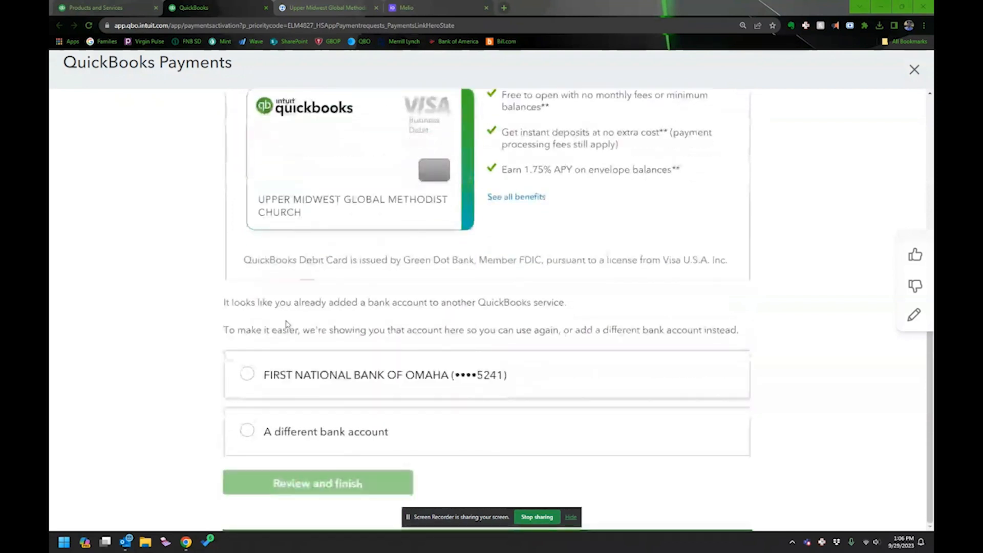
pyautogui.click(248, 375)
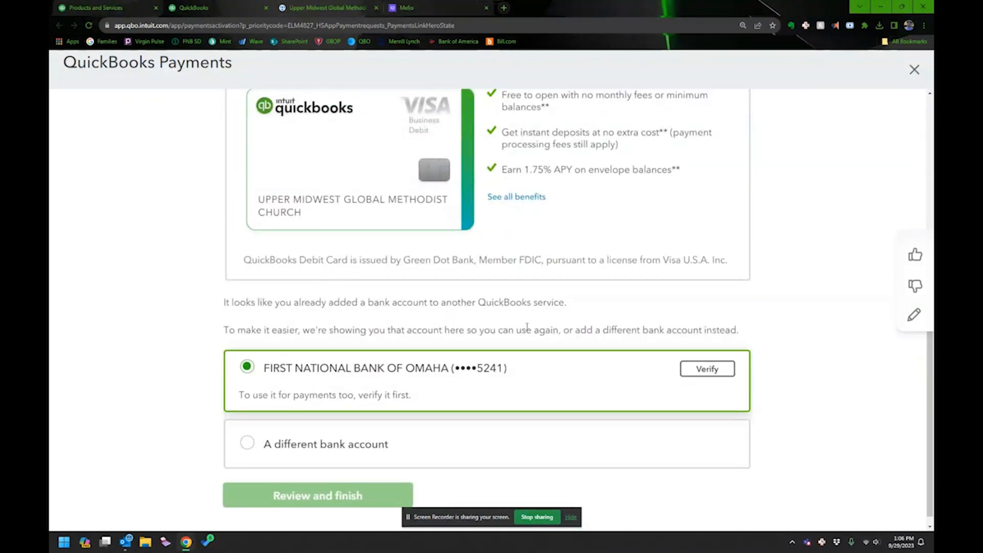
# Step: Verify the selected First National Bank of Omaha account as a Business account
pyautogui.click(708, 371)
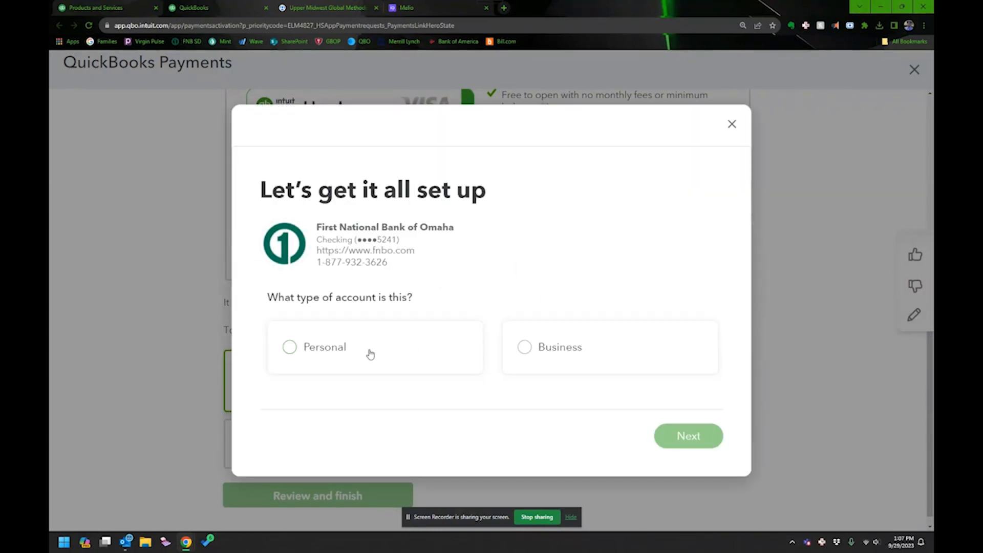
pyautogui.click(530, 348)
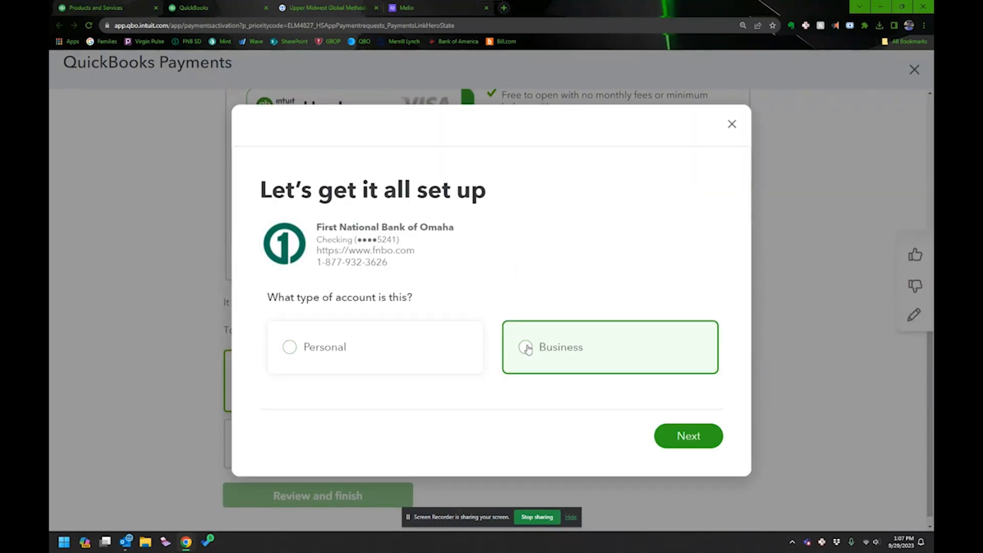
pyautogui.click(683, 437)
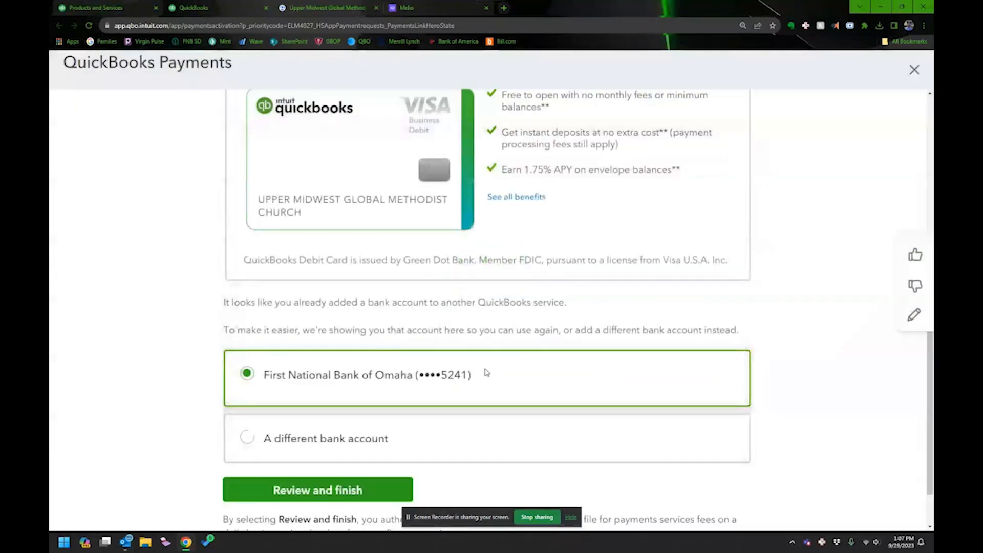
# Step: Finish the deposit account section and submit the QuickBooks Payments application to get set up
pyautogui.scroll(-1, 604, 295)
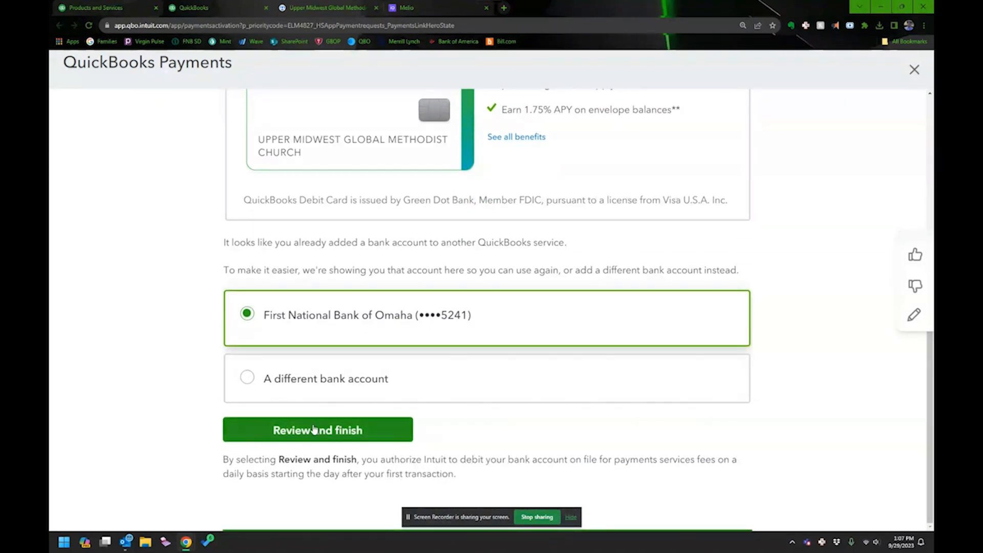
pyautogui.click(315, 429)
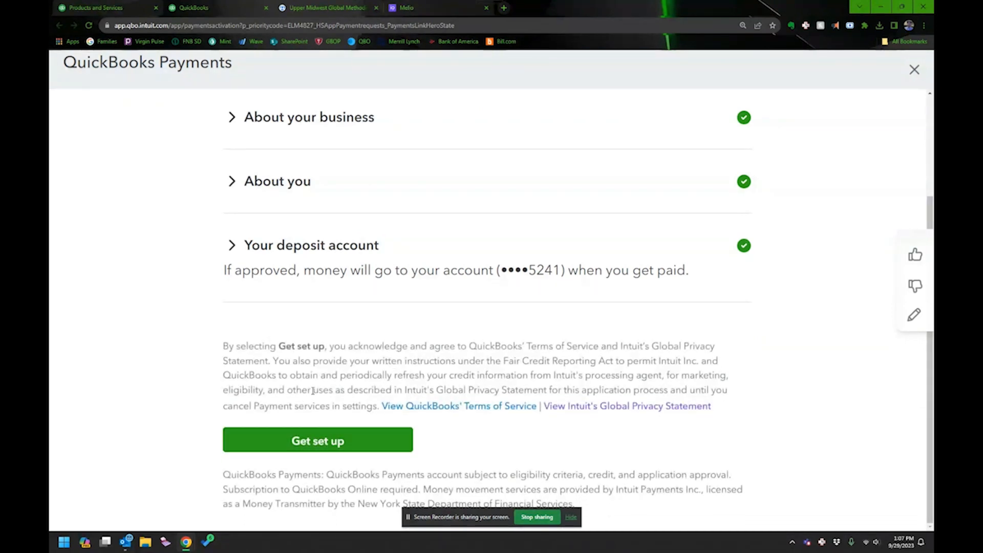
pyautogui.click(300, 437)
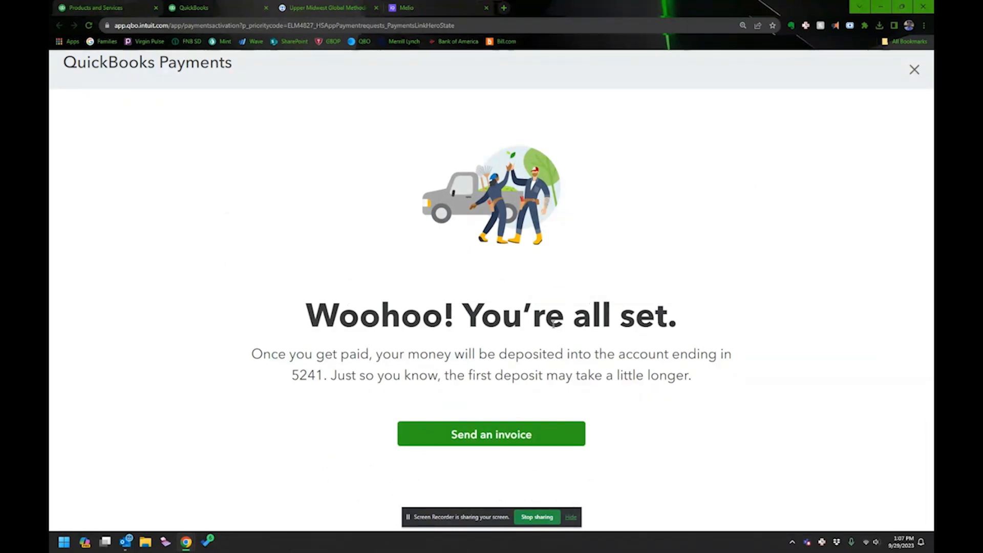
# Step: Open a new invoice, skipping the invoicing tour, and return to the Payment links page under Sales
pyautogui.click(501, 441)
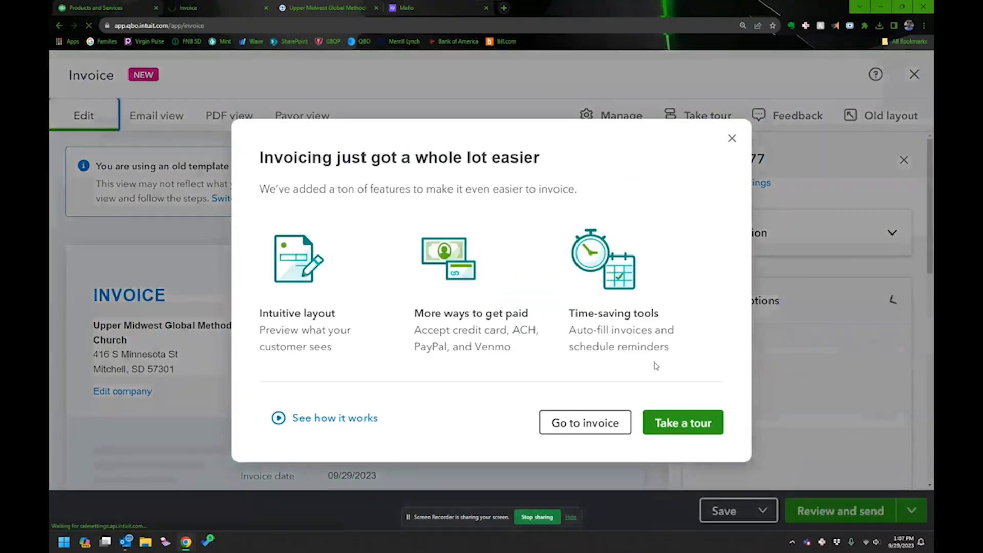
pyautogui.click(584, 428)
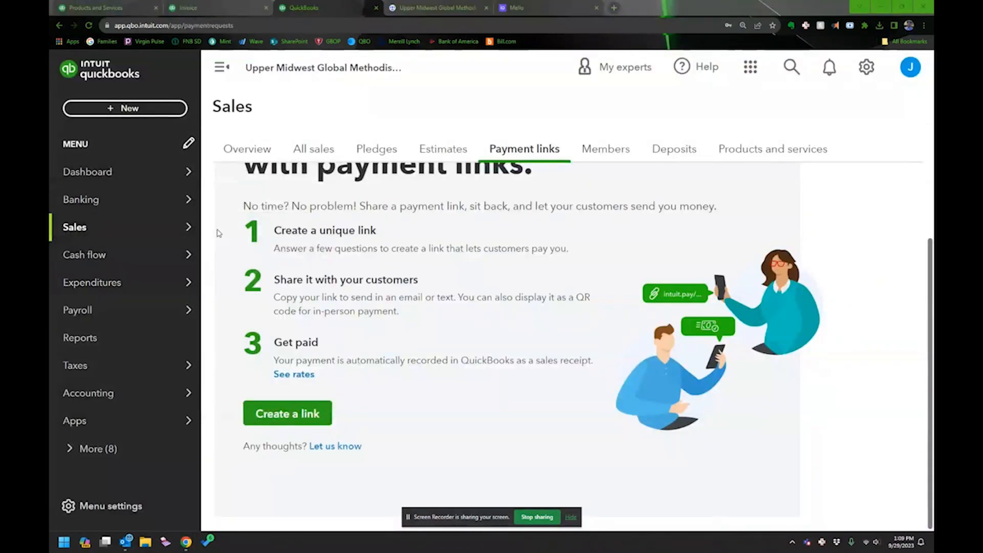
pyautogui.moveTo(190, 236)
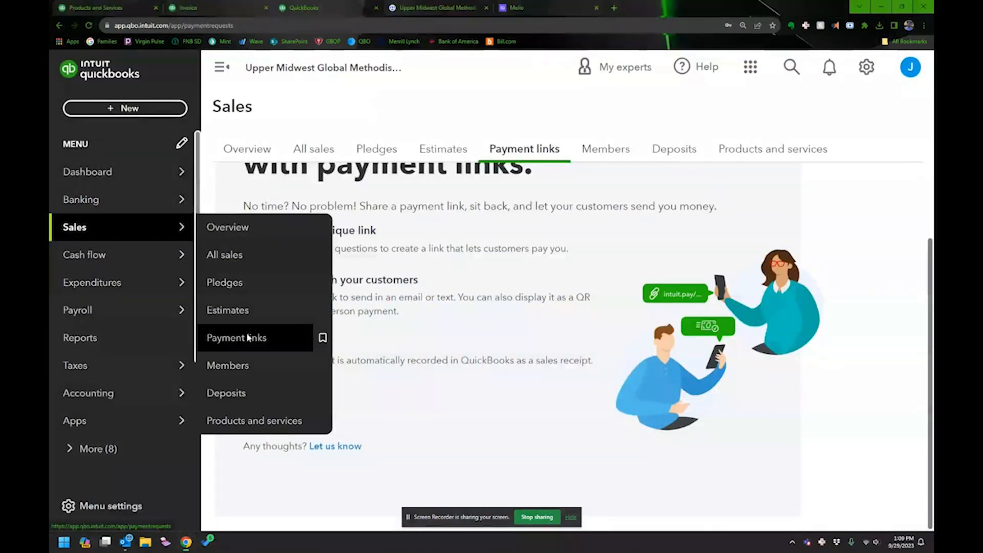
pyautogui.click(318, 337)
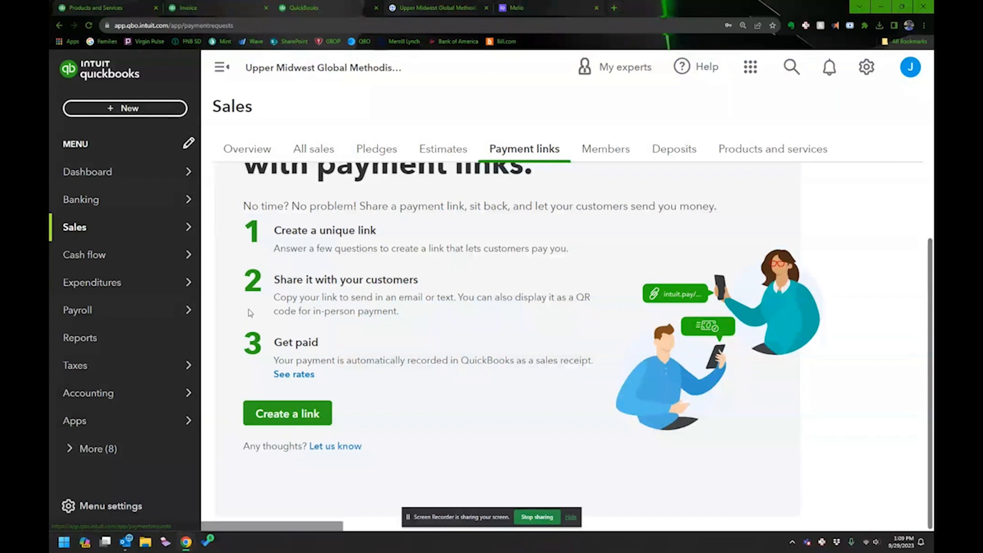
# Step: Start a new payment link and choose the multi-use payment link type
pyautogui.click(291, 418)
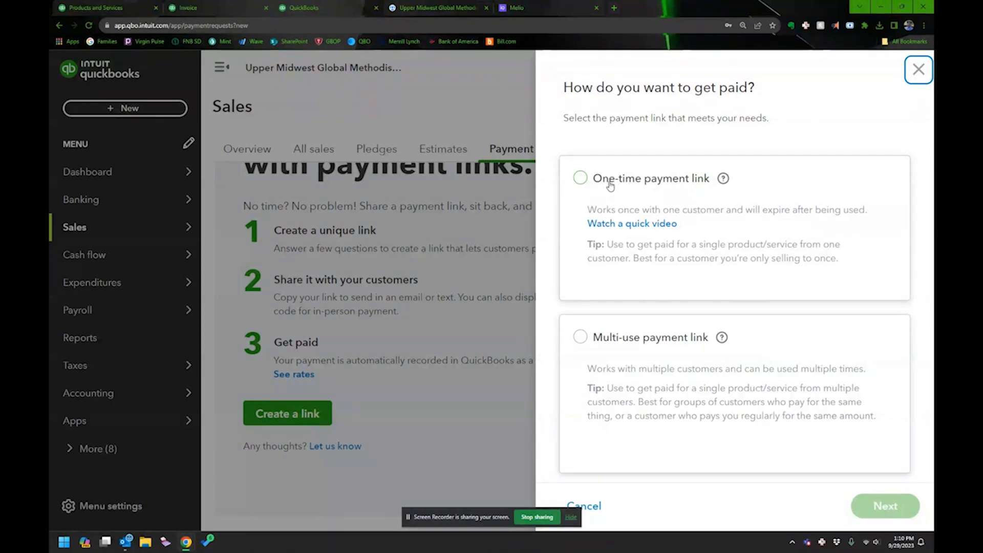
pyautogui.click(584, 339)
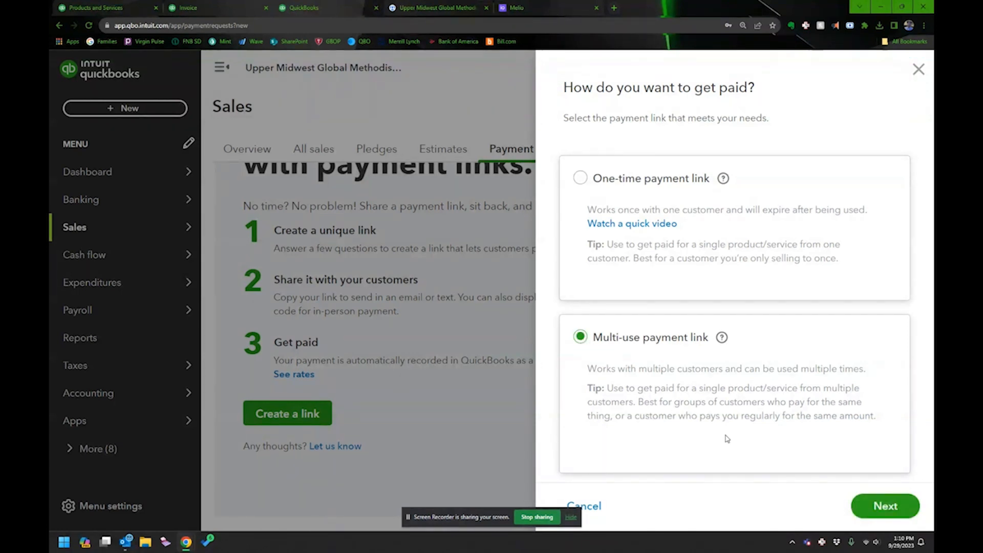
pyautogui.click(885, 506)
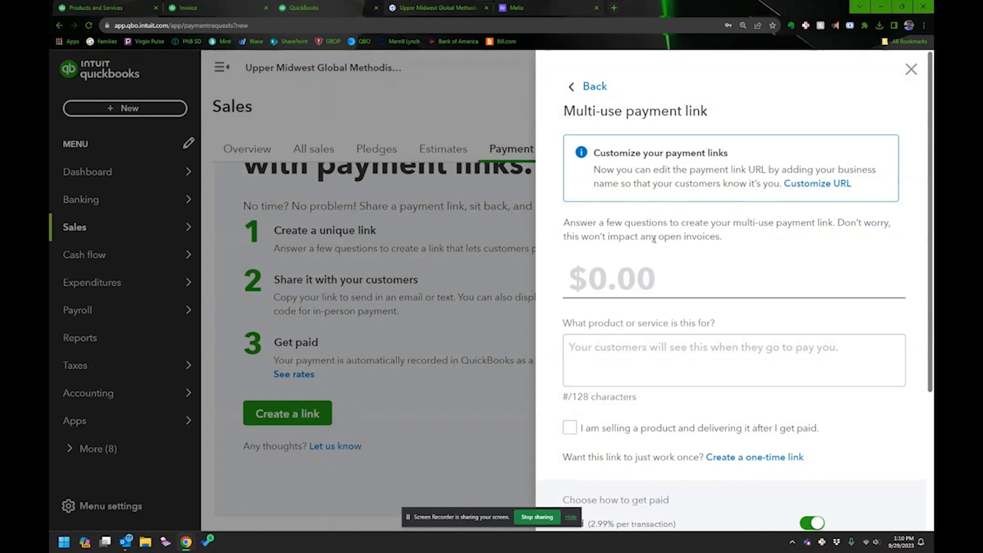
# Step: Set the payment link's amount to $20.00 and describe the product or service as Donations
pyautogui.click(633, 277)
pyautogui.click(625, 328)
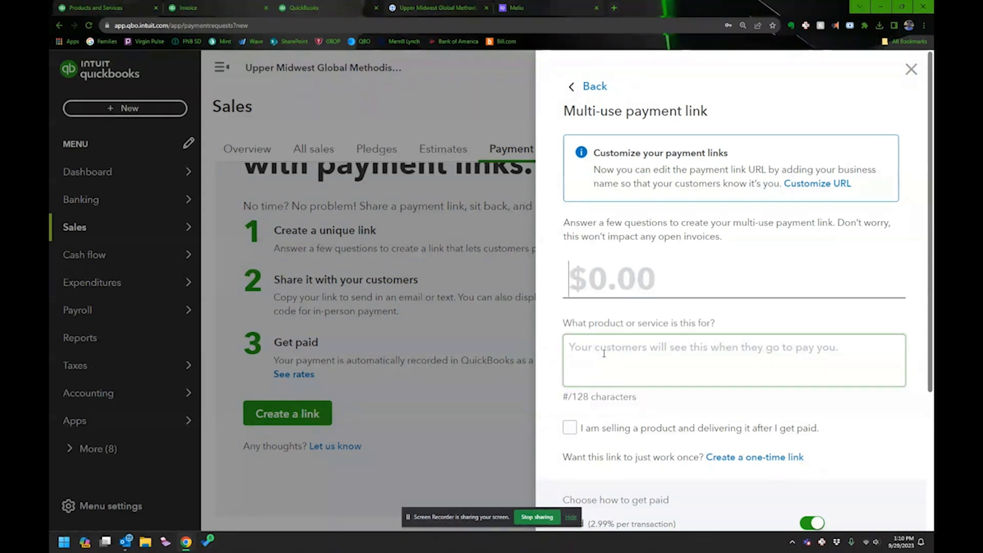
pyautogui.click(605, 356)
pyautogui.click(655, 279)
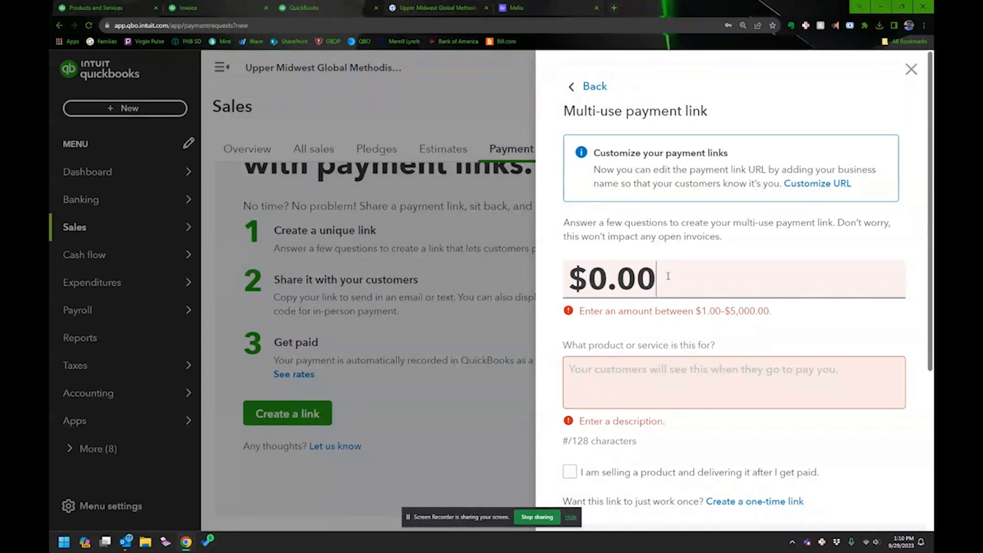
pyautogui.moveTo(681, 279); pyautogui.dragTo(582, 280)
pyautogui.write('20')
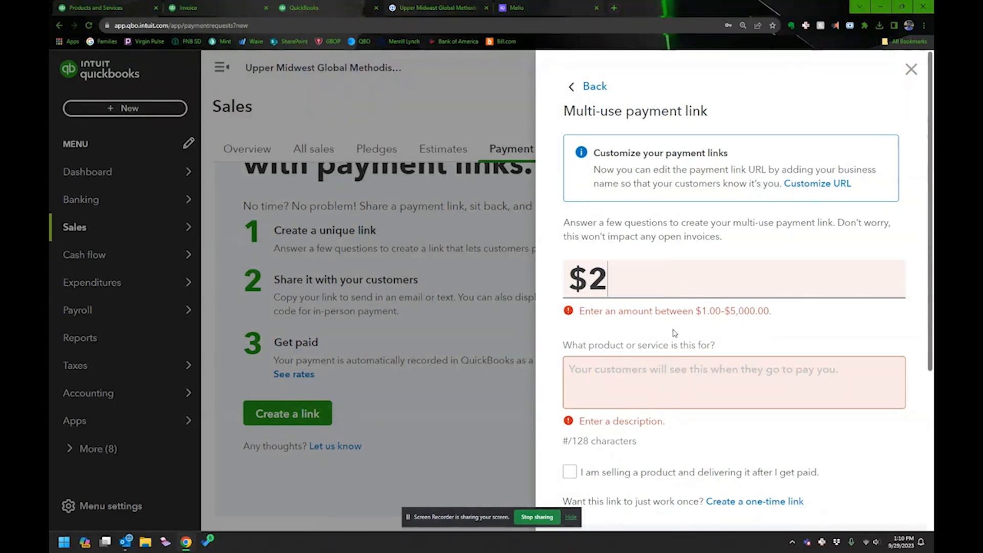
pyautogui.click(641, 384)
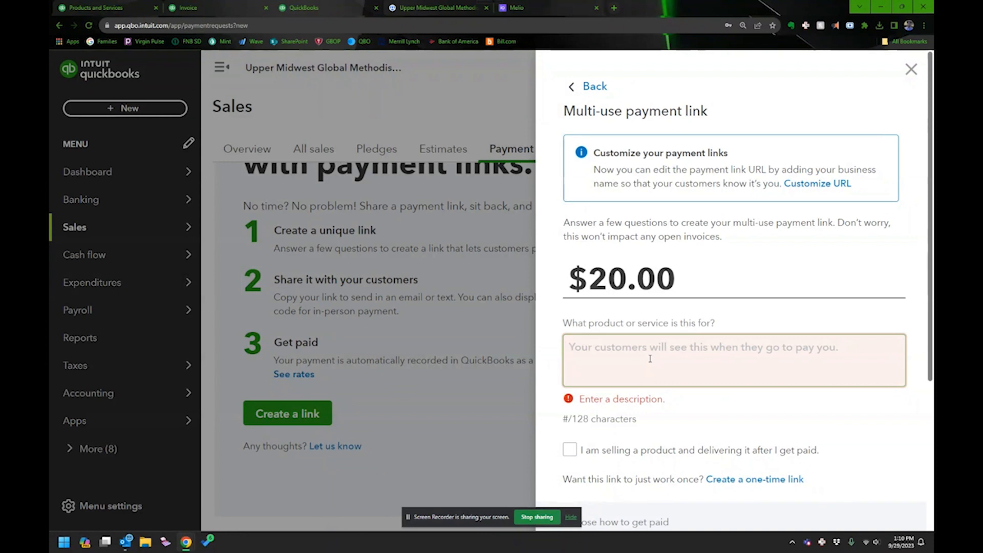
pyautogui.write('Donations')
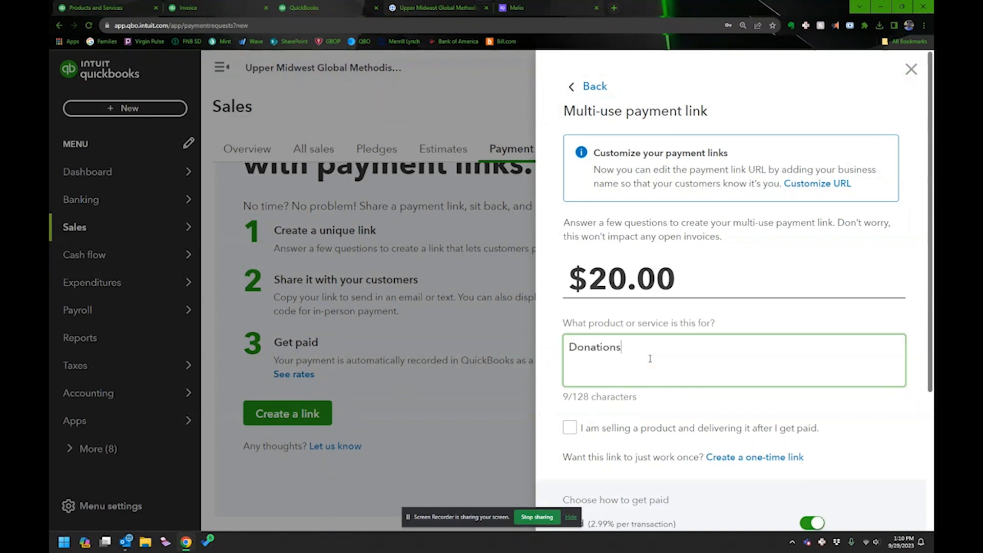
# Step: Review the payment options with Card and ACH left enabled, and create the multi-use payment link
pyautogui.scroll(-2, 650, 359)
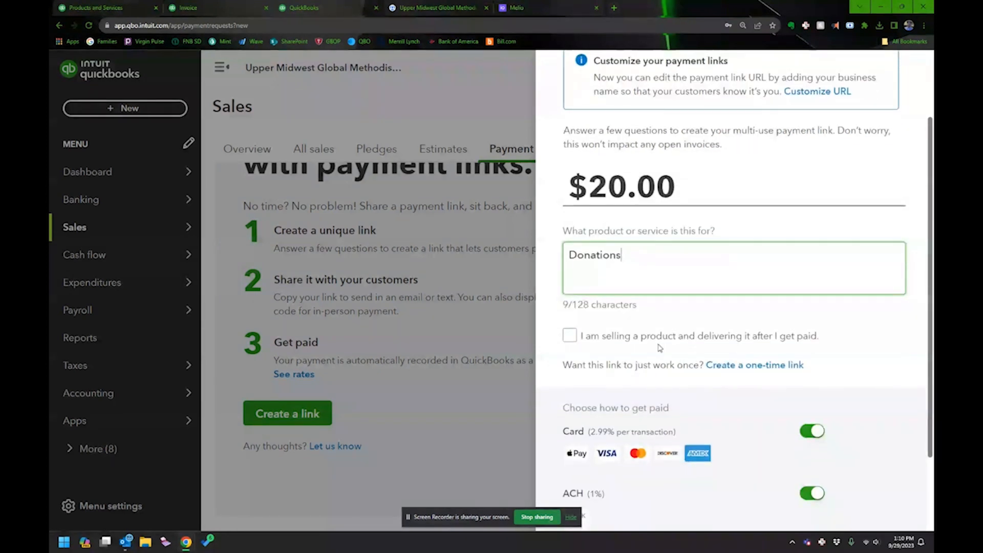
pyautogui.scroll(-1, 588, 336)
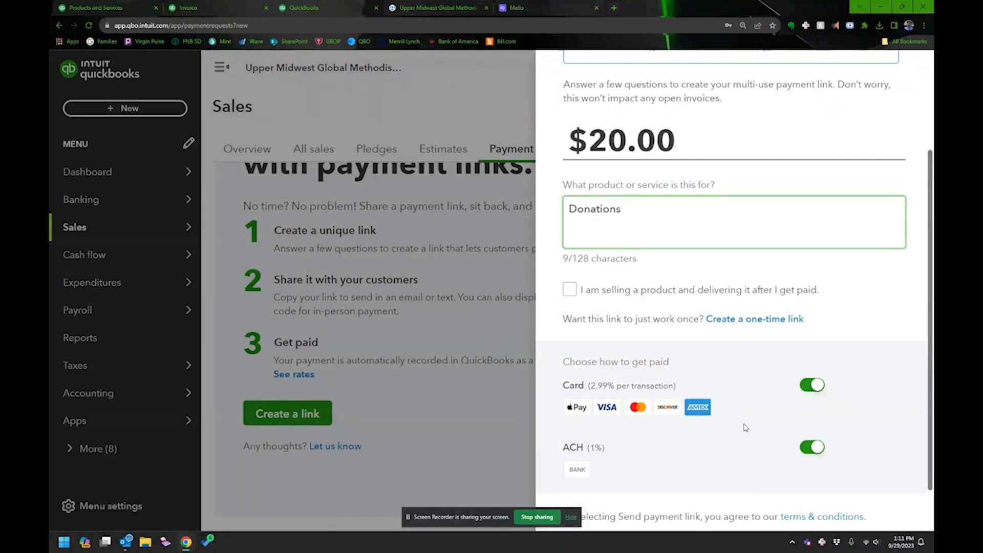
pyautogui.scroll(-1, 741, 428)
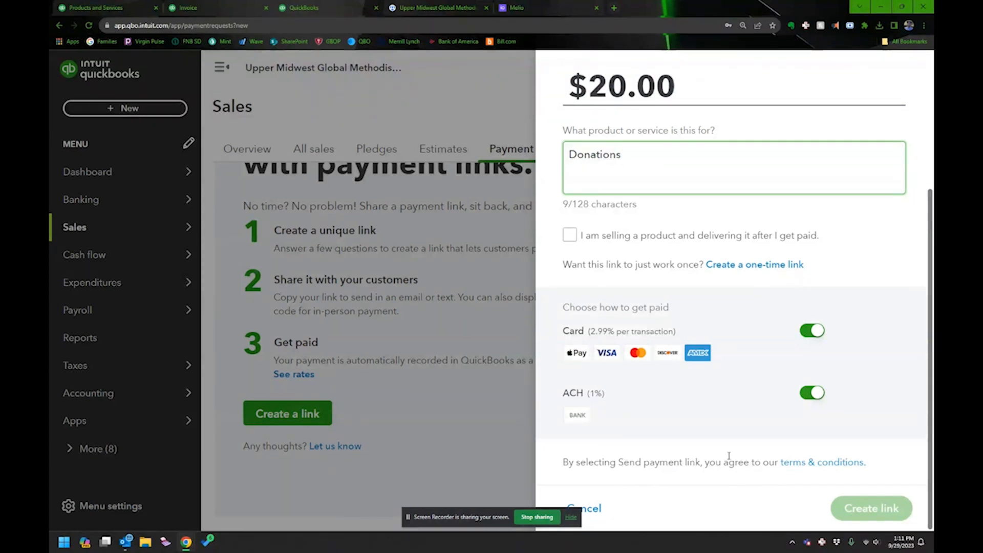
pyautogui.scroll(2, 581, 281)
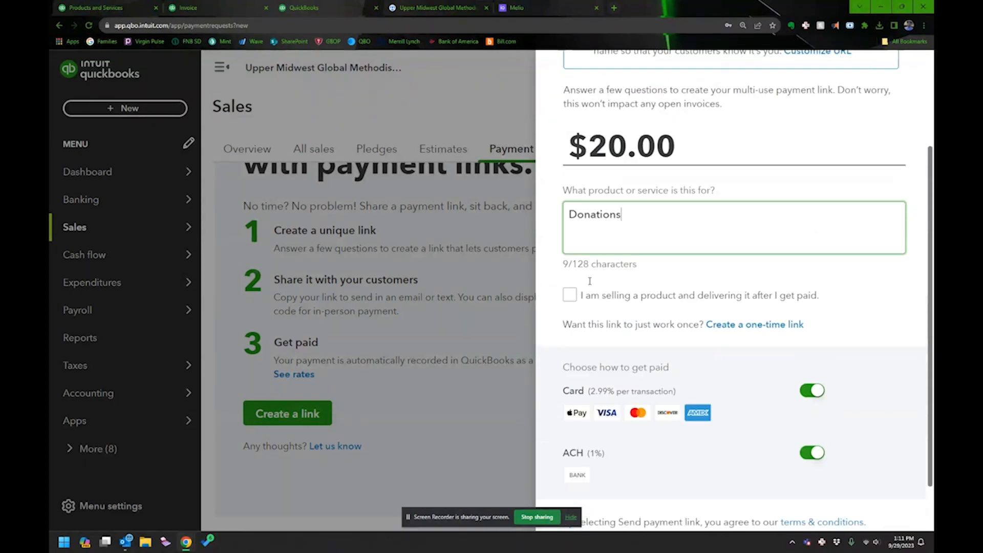
pyautogui.scroll(-3, 689, 325)
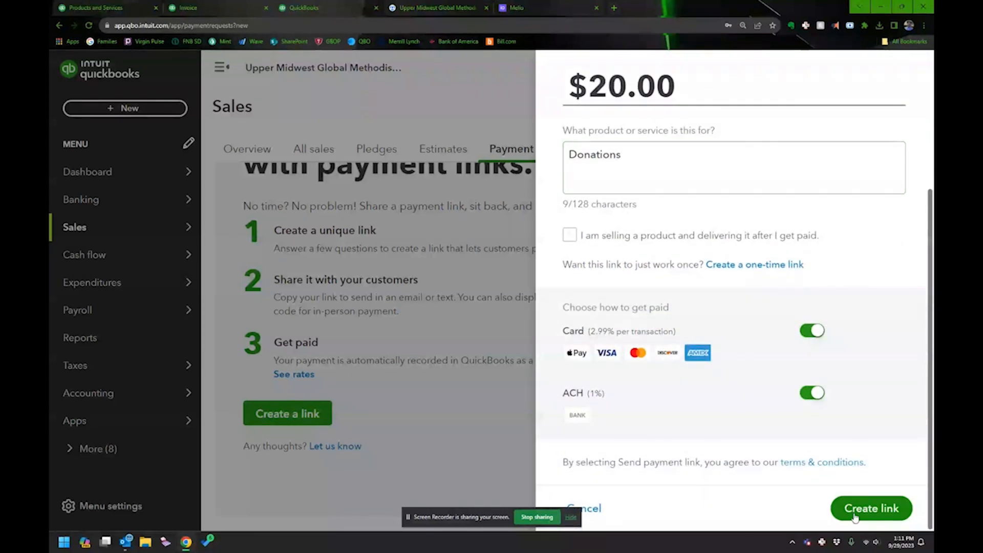
pyautogui.click(837, 509)
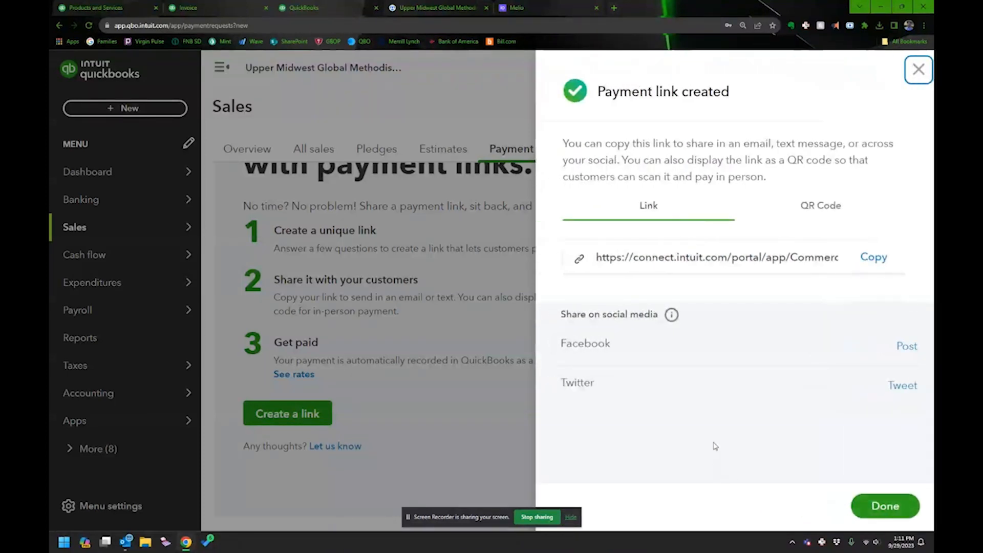
# Step: Copy the new payment link and open it to review the customer's payment page down to the pay option
pyautogui.click(865, 263)
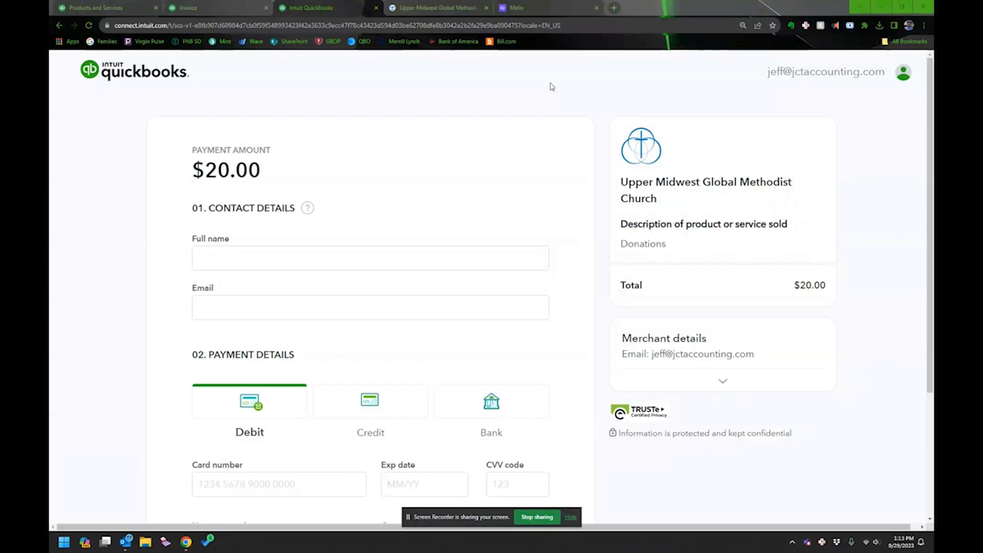
pyautogui.scroll(-4, 600, 121)
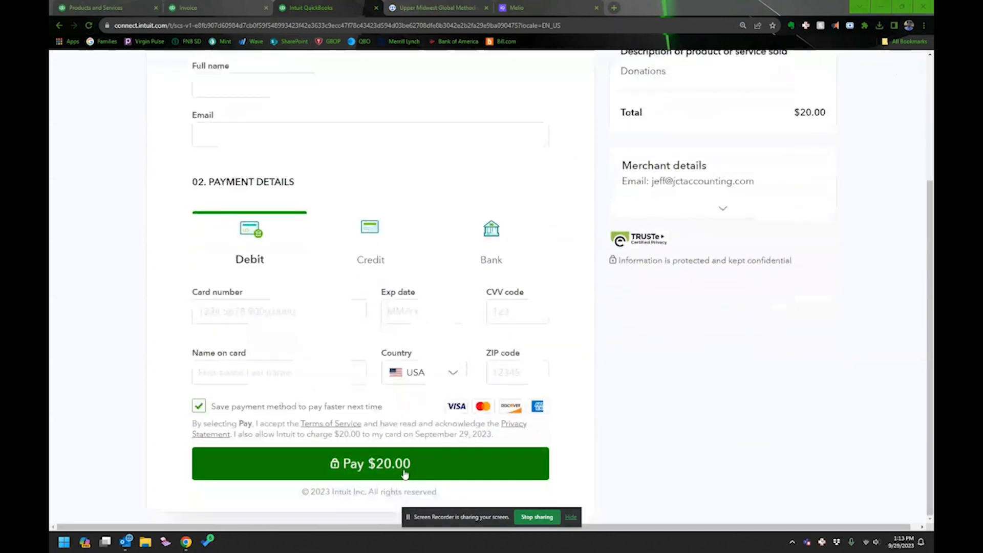
# Step: Switch to Melio, leave the company URL setup and look through the profile settings
pyautogui.click(537, 8)
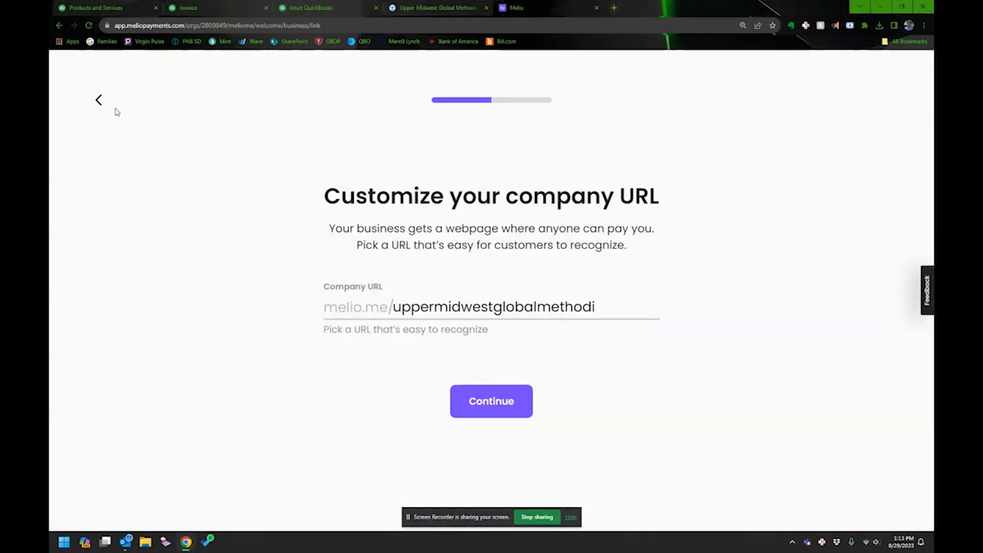
pyautogui.click(97, 100)
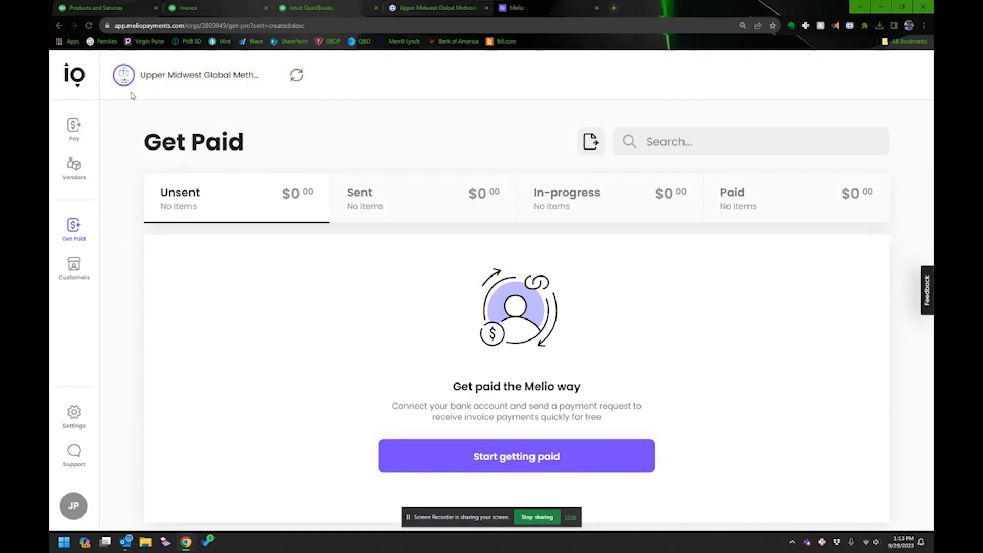
pyautogui.click(79, 88)
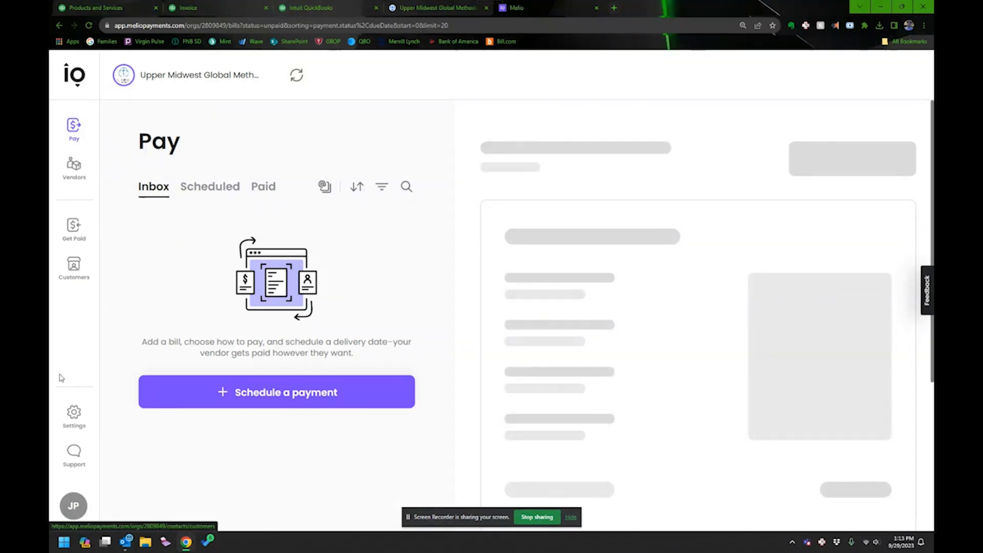
pyautogui.click(72, 432)
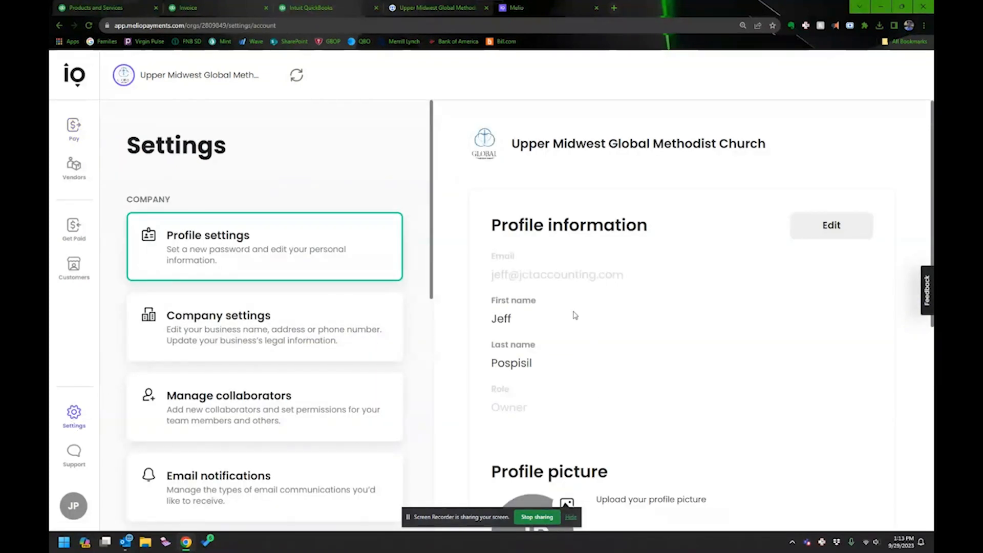
pyautogui.scroll(-8, 573, 314)
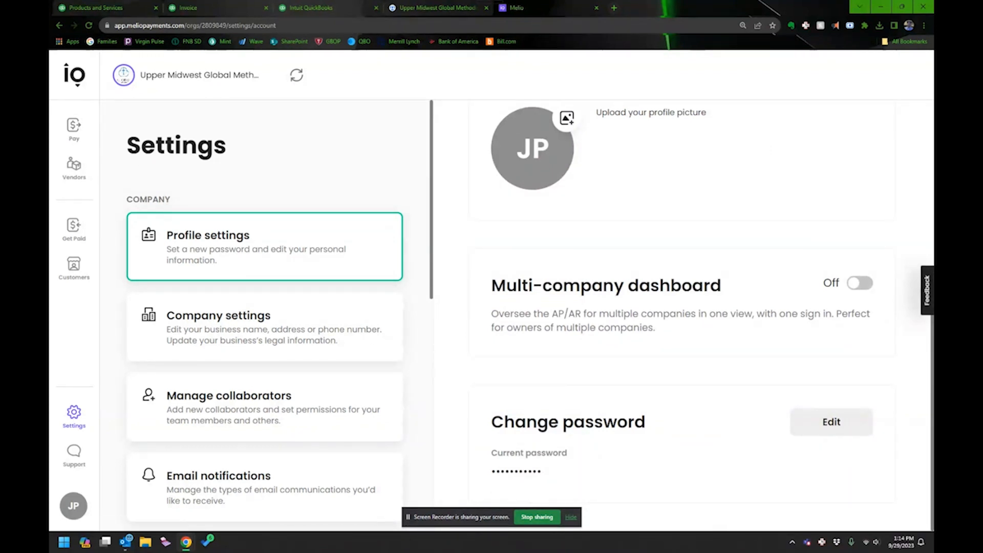
# Step: Start Melio's Get Paid setup and open the company URL for editing
pyautogui.click(74, 229)
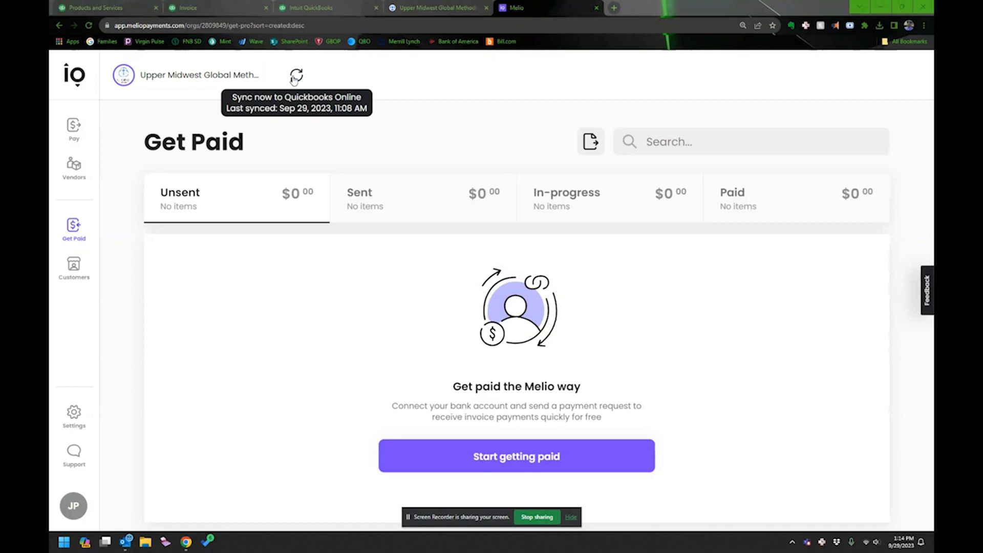
pyautogui.click(498, 462)
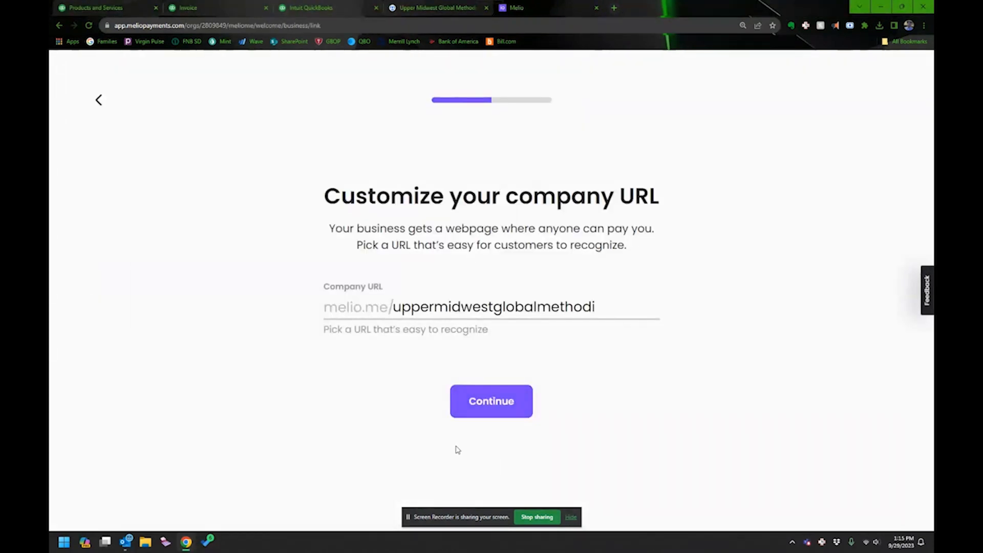
pyautogui.click(495, 307)
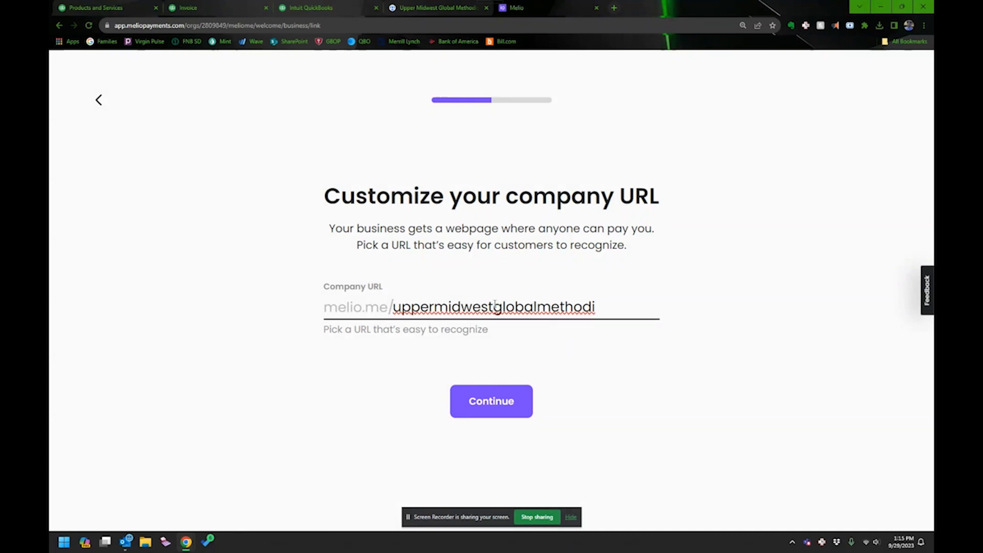
# Step: Examine the web address of the QuickBooks payment page for comparison, and return to Melio's company URL setup
pyautogui.click(349, 7)
pyautogui.scroll(4, 401, 180)
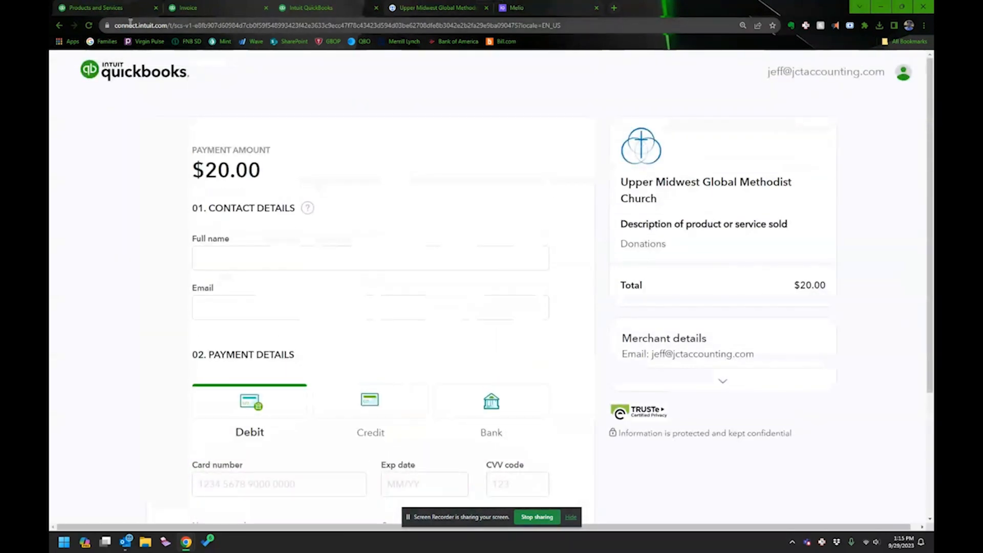
pyautogui.click(437, 8)
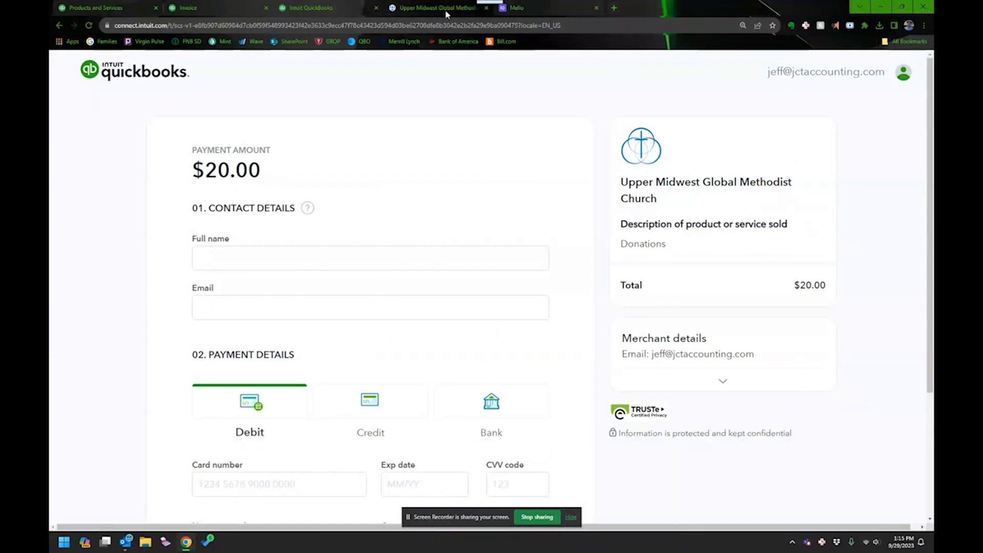
pyautogui.click(539, 9)
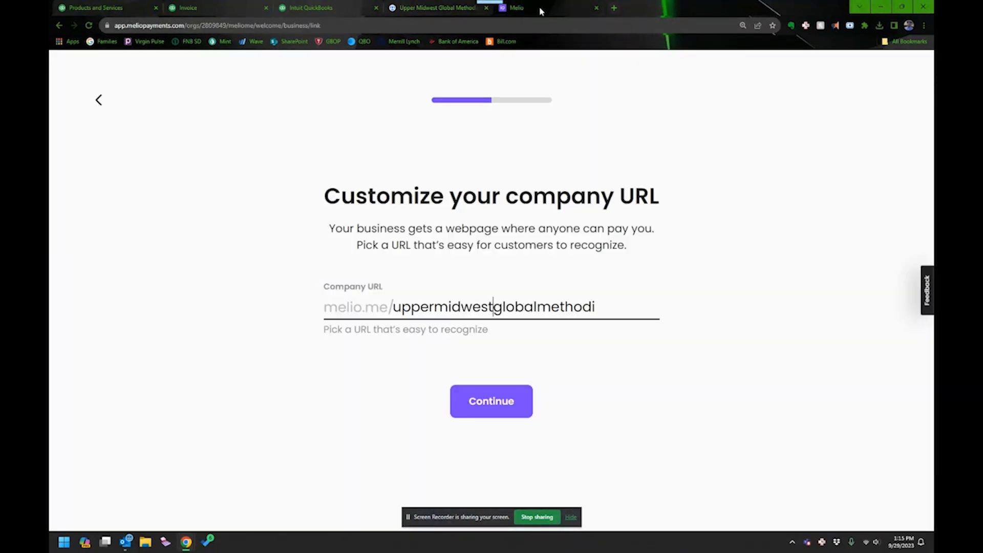
# Step: Set the Melio company URL to uppermidwestgmc and continue the setup
pyautogui.moveTo(604, 306); pyautogui.dragTo(506, 306)
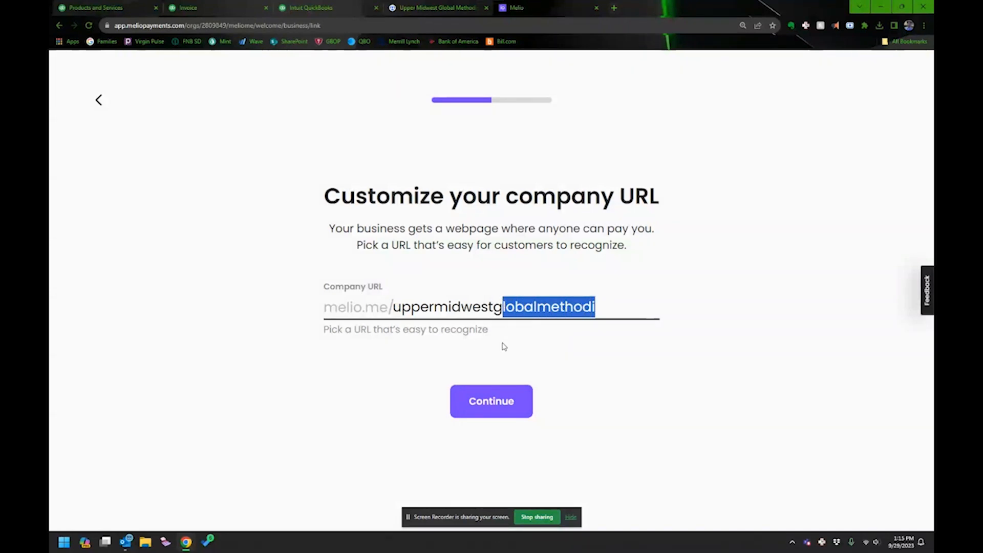
pyautogui.write('mc')
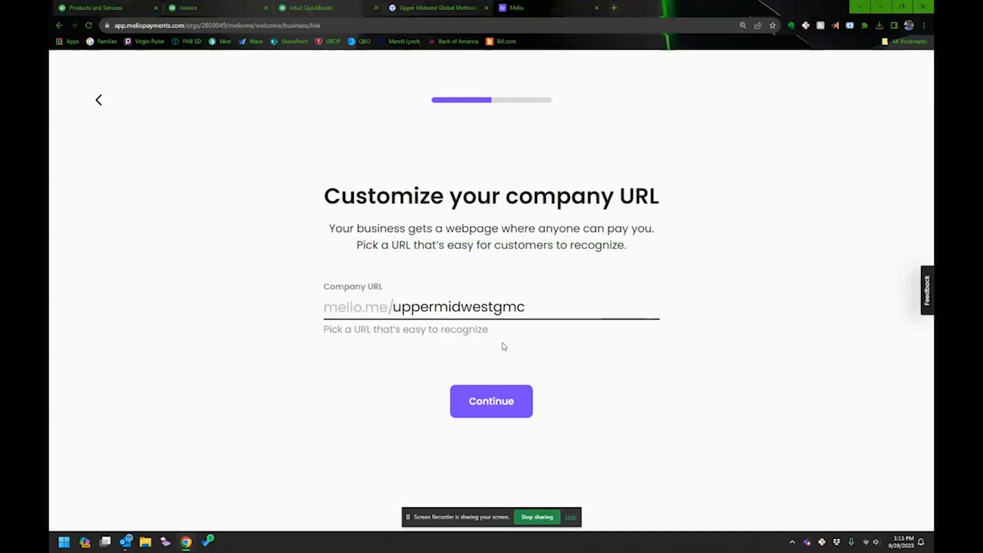
pyautogui.click(496, 395)
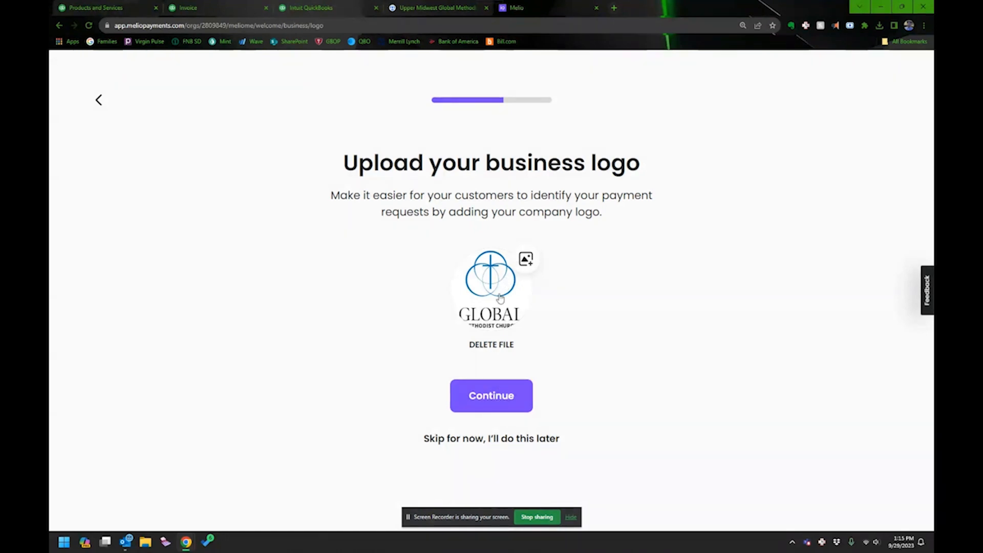
# Step: Keep the existing church logo and submit Part of a larger organization as the business type
pyautogui.click(494, 398)
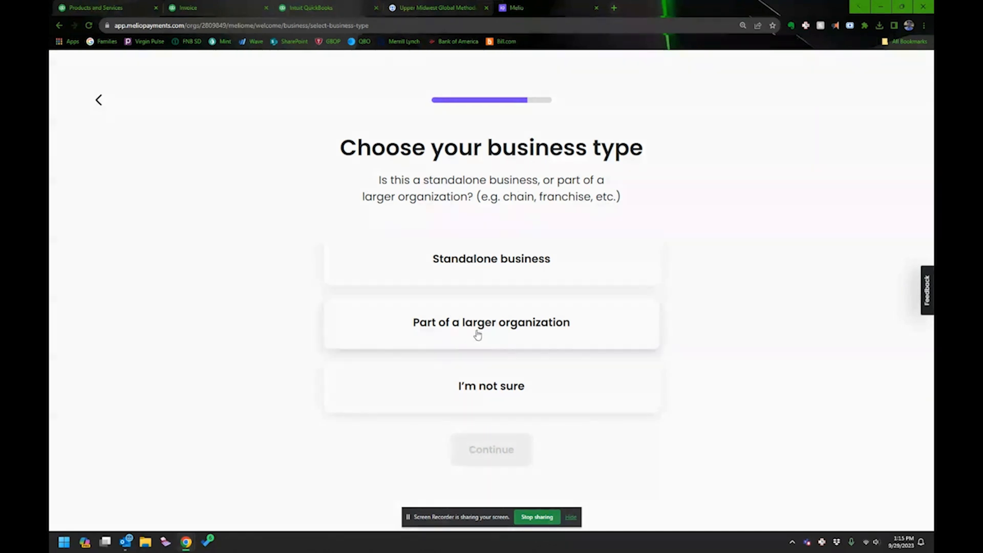
pyautogui.click(479, 263)
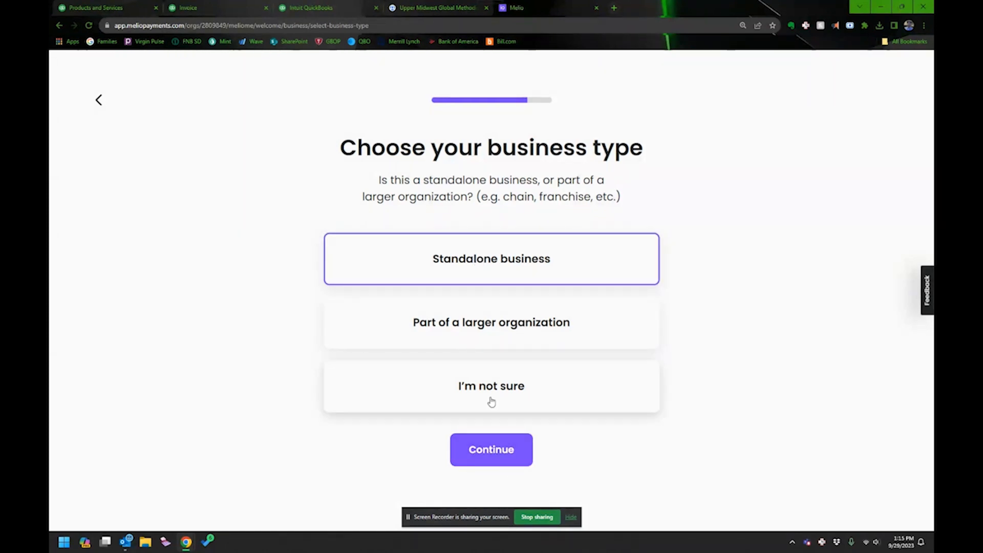
pyautogui.click(489, 336)
pyautogui.click(513, 273)
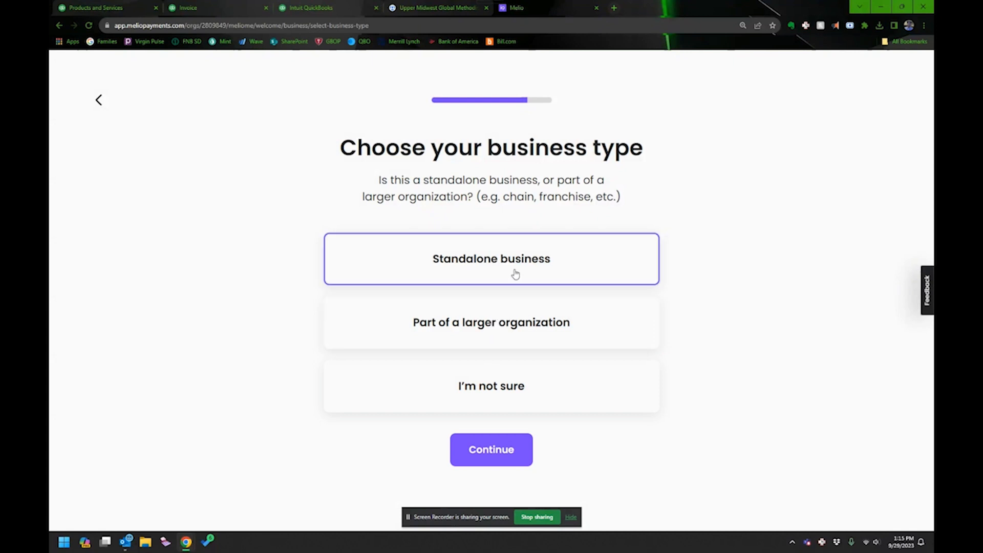
pyautogui.click(490, 326)
pyautogui.click(504, 447)
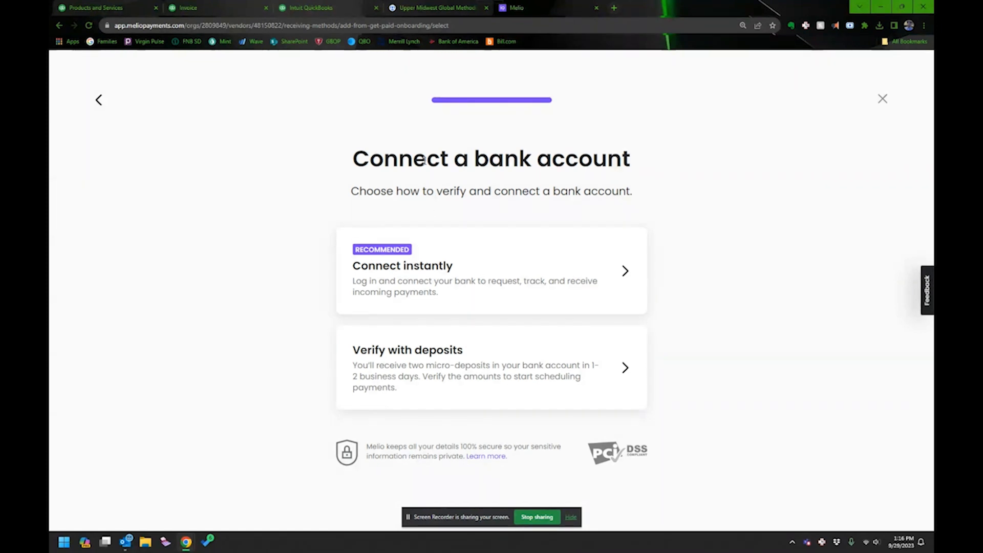
# Step: Choose to connect the bank account instantly through Plaid, and verify identity with the phone number and verification code
pyautogui.click(467, 287)
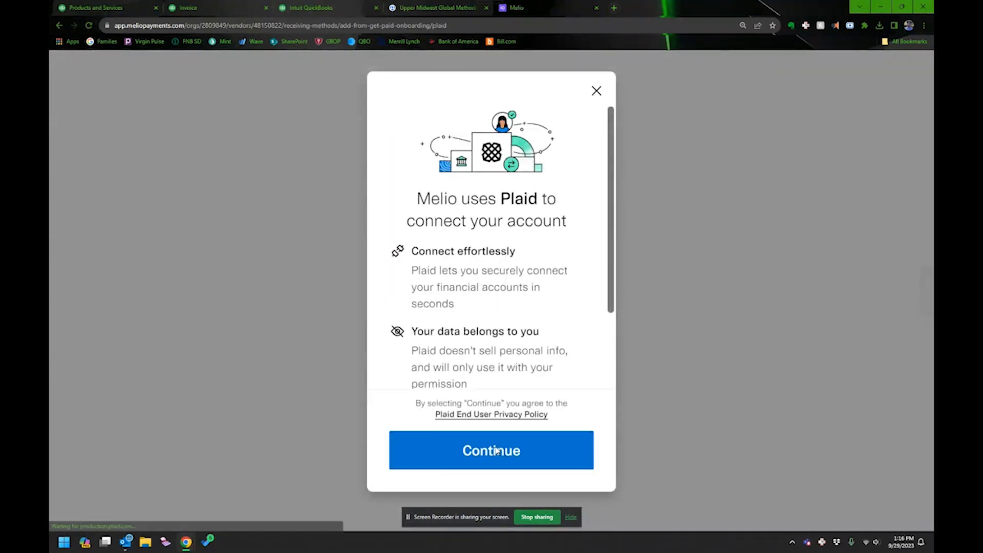
pyautogui.click(496, 451)
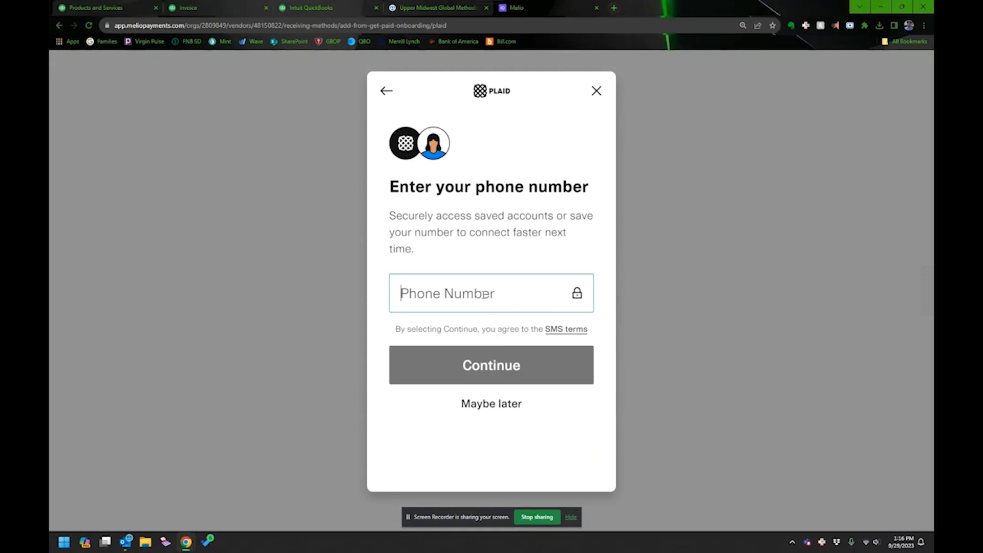
pyautogui.click(477, 293)
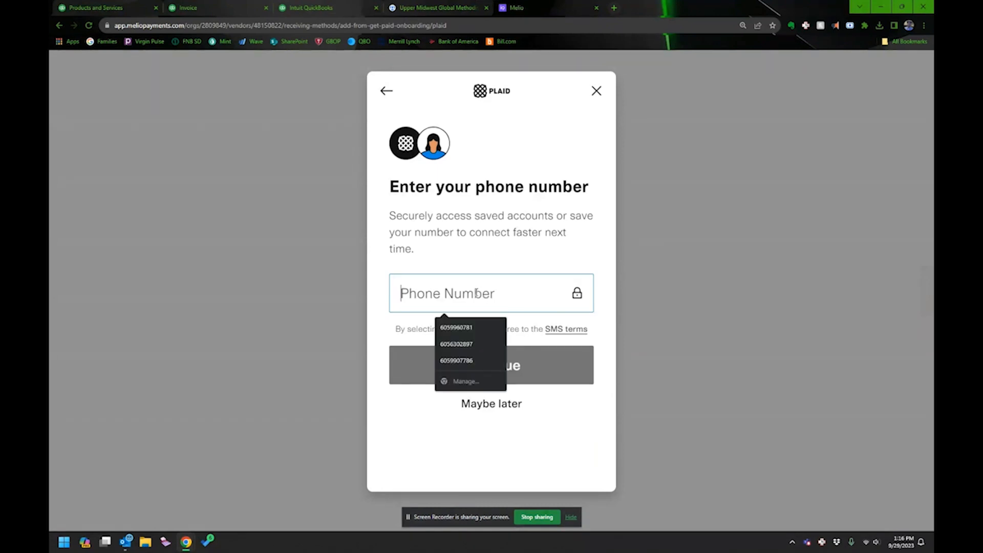
pyautogui.click(461, 343)
pyautogui.click(511, 365)
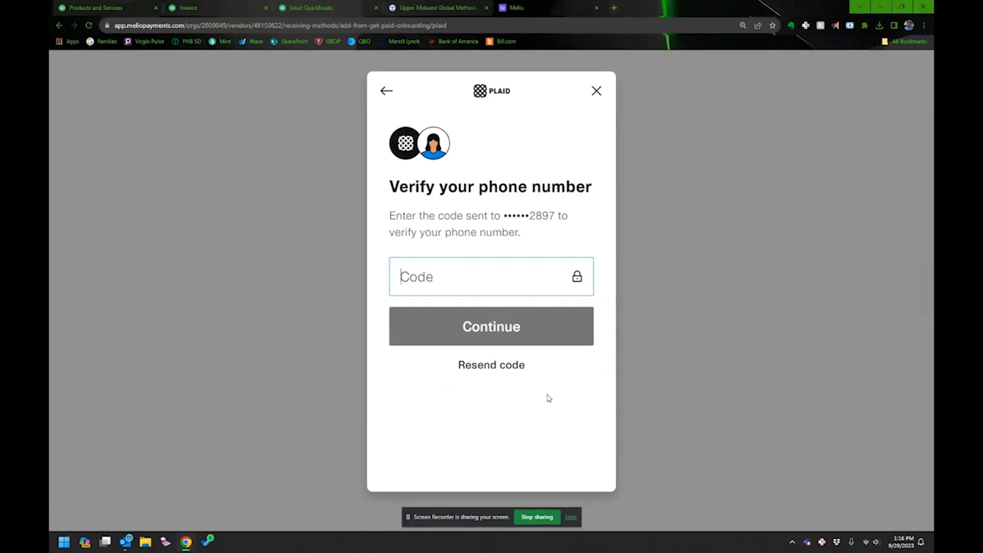
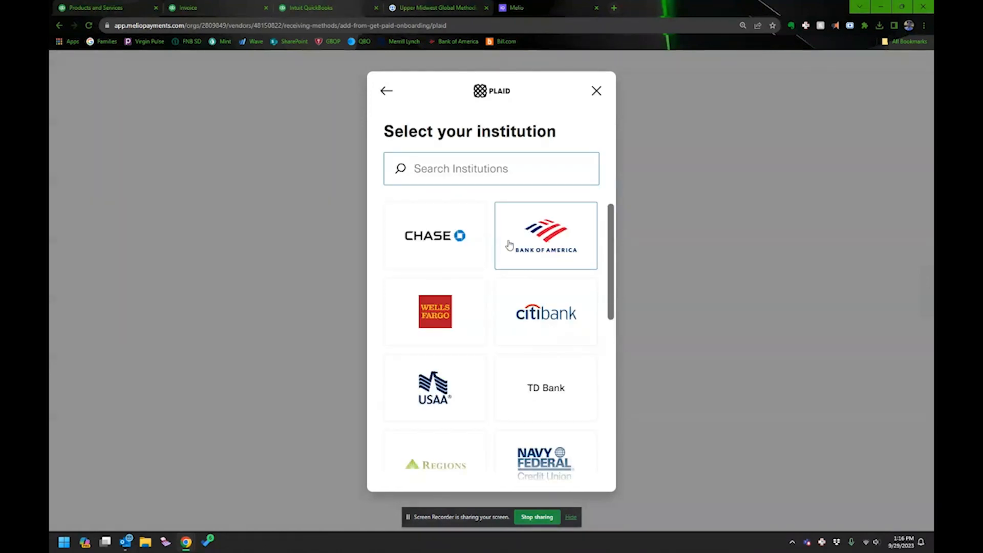
# Step: Search the institutions for fnbo and try to connect First National Bank of Omaha
pyautogui.write('fnbo')
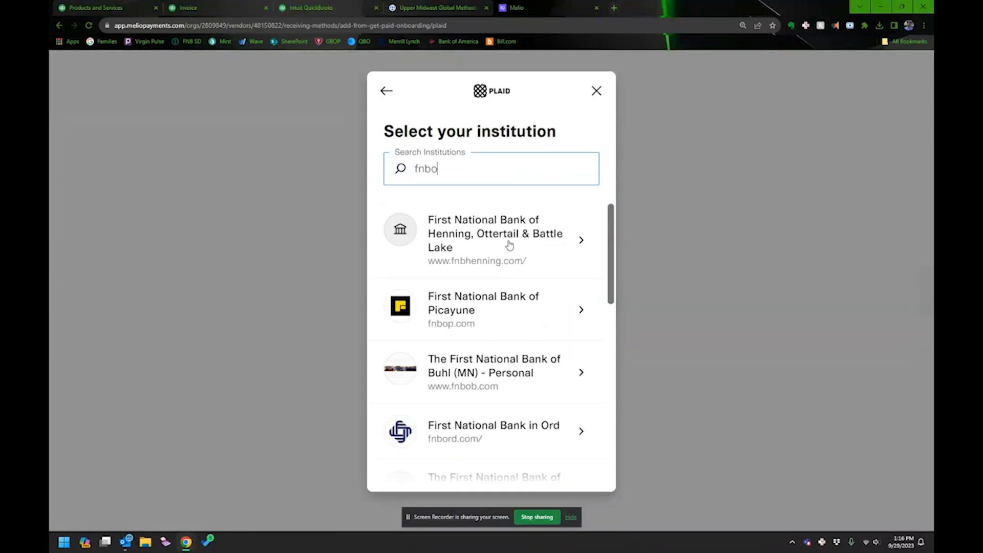
pyautogui.scroll(-2, 511, 313)
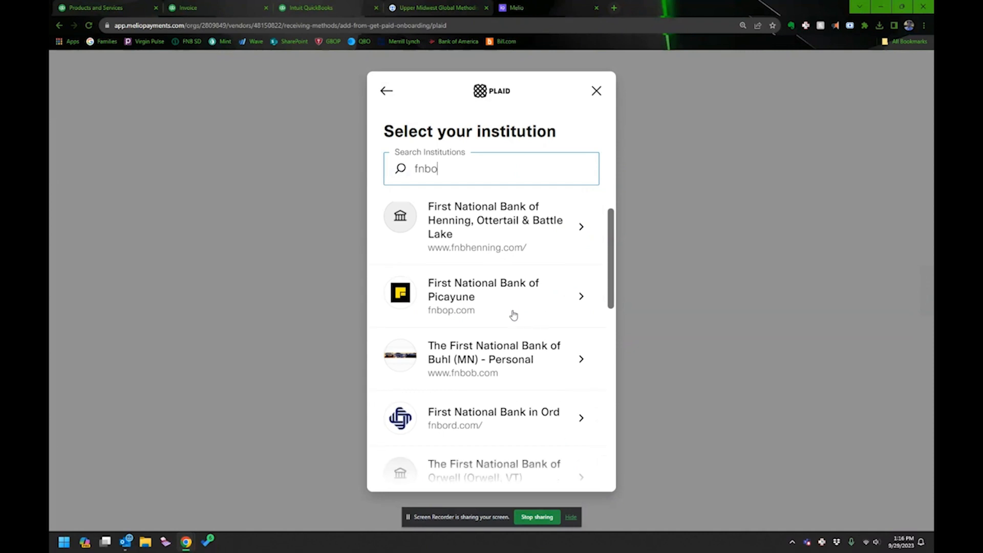
pyautogui.scroll(-6, 513, 315)
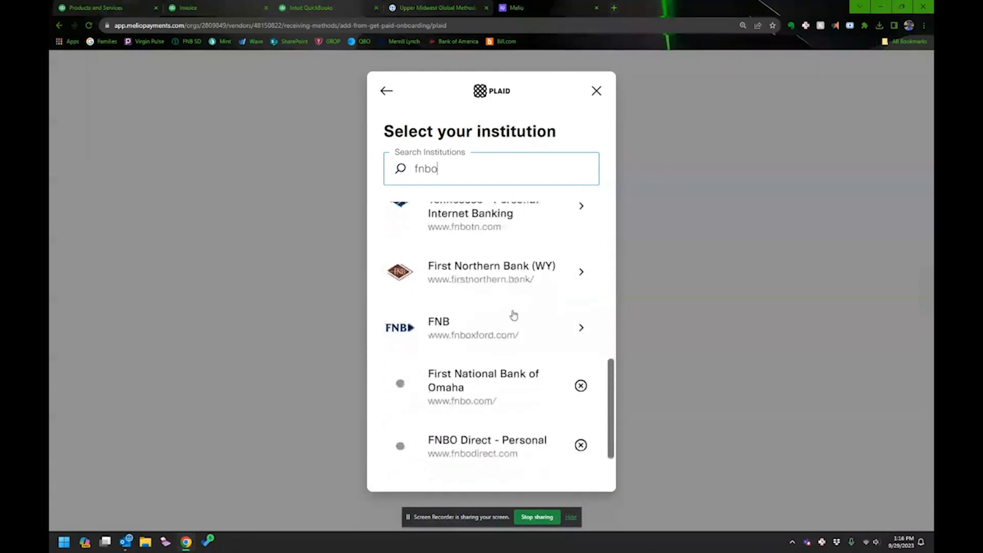
pyautogui.scroll(-1, 519, 347)
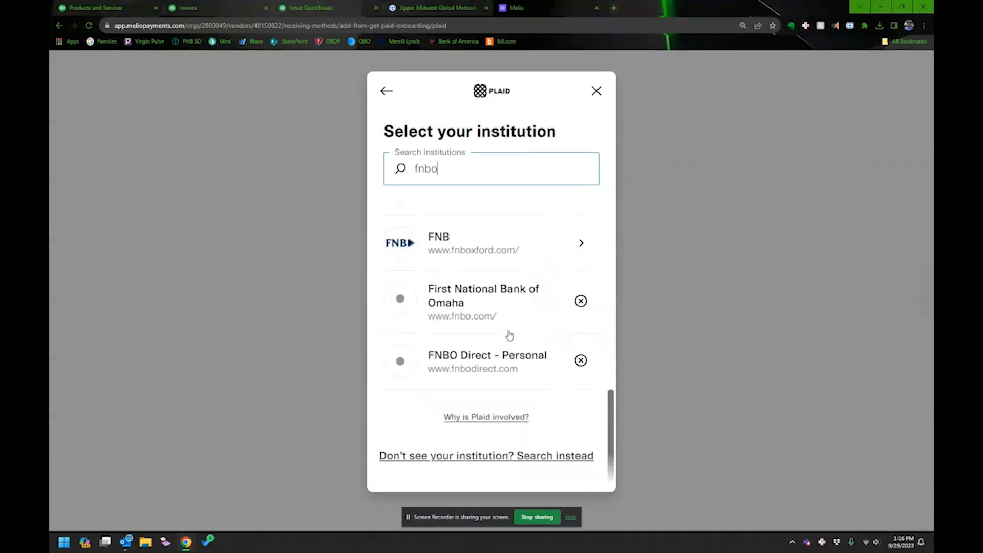
pyautogui.click(477, 292)
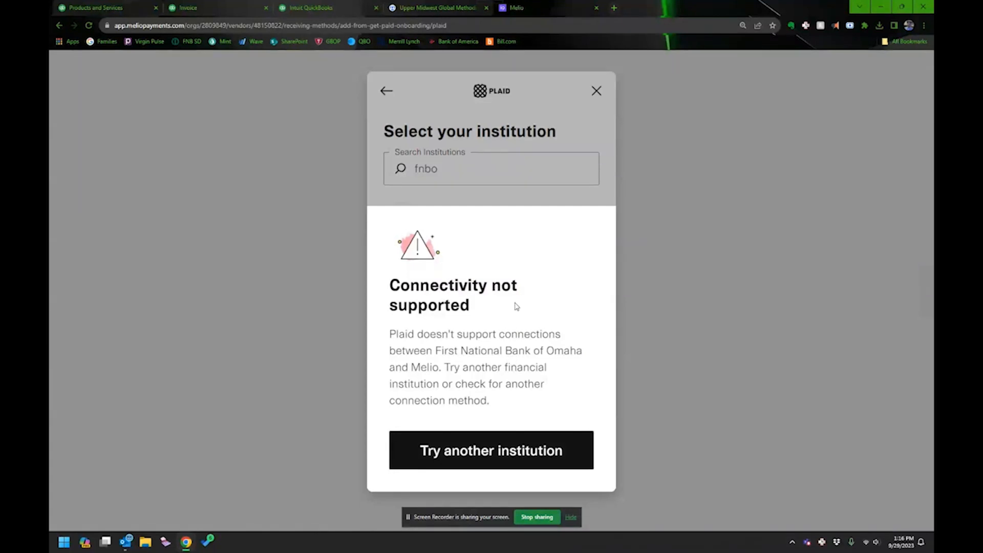
pyautogui.click(483, 449)
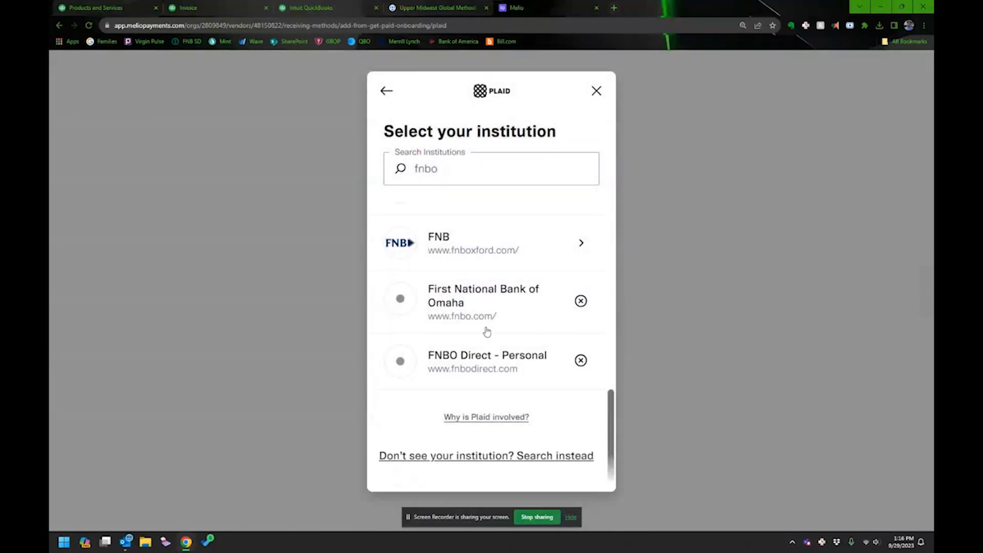
# Step: Exit the Plaid bank connection, abandoning its progress
pyautogui.scroll(2, 489, 335)
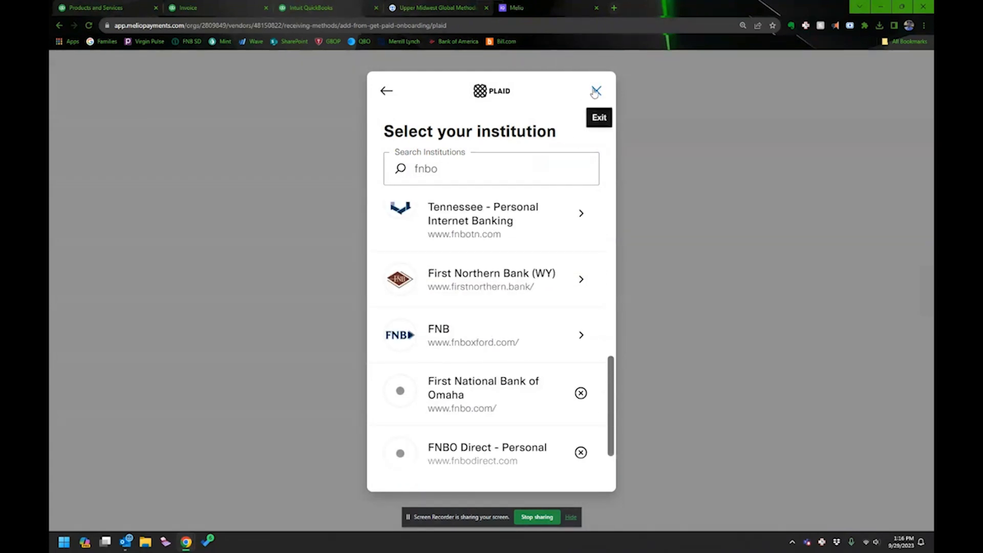
pyautogui.click(596, 91)
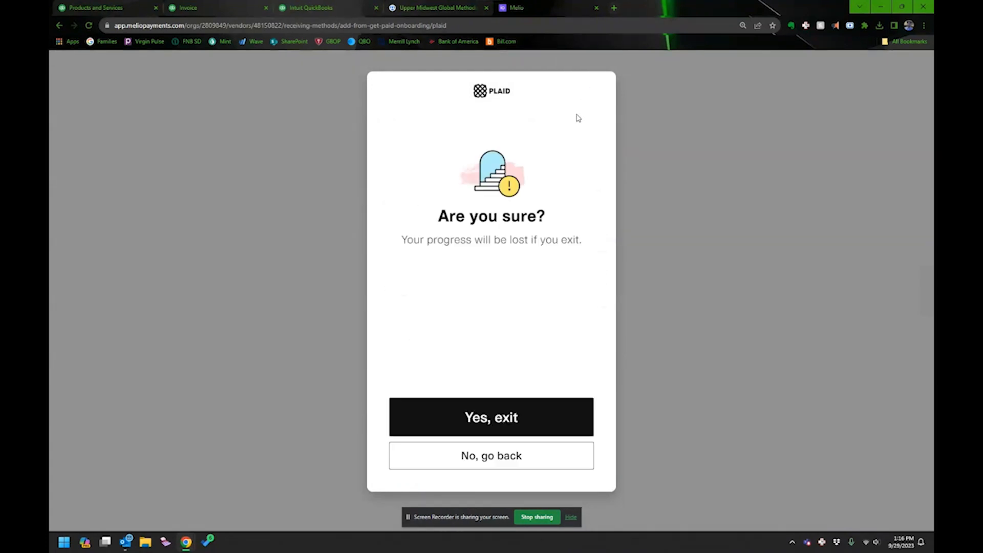
pyautogui.click(501, 459)
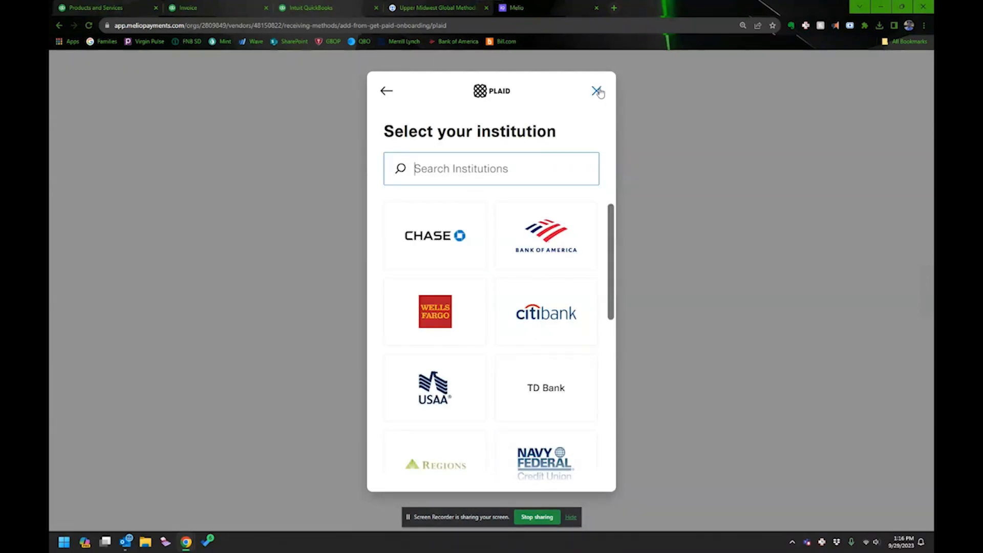
pyautogui.click(596, 91)
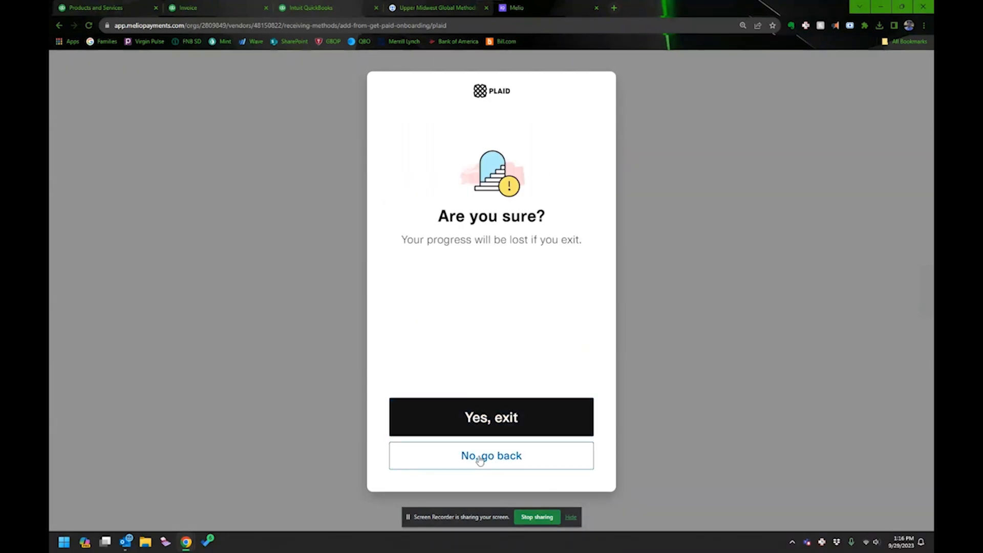
pyautogui.click(492, 417)
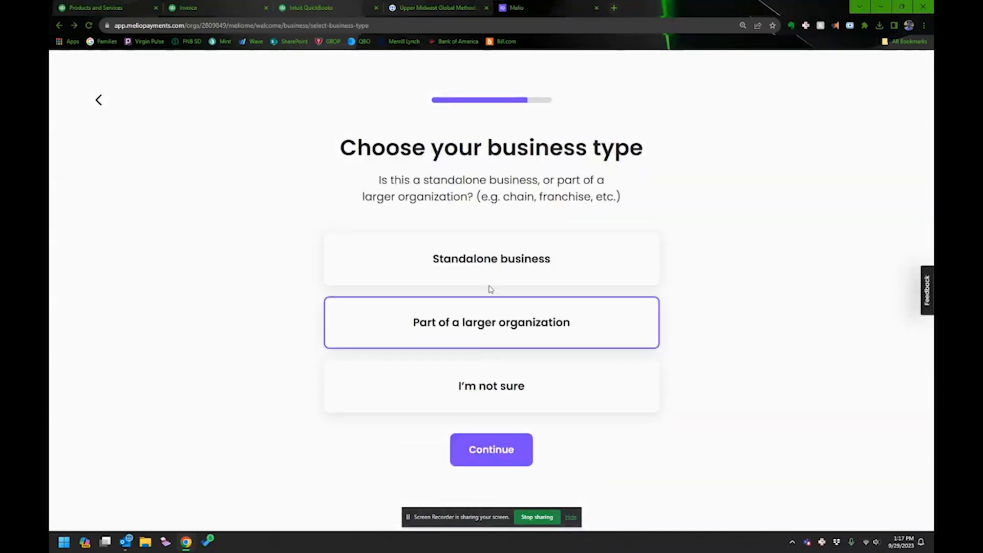
# Step: Submit Standalone business as the business type and check the offered bank connection methods
pyautogui.click(484, 262)
pyautogui.click(499, 460)
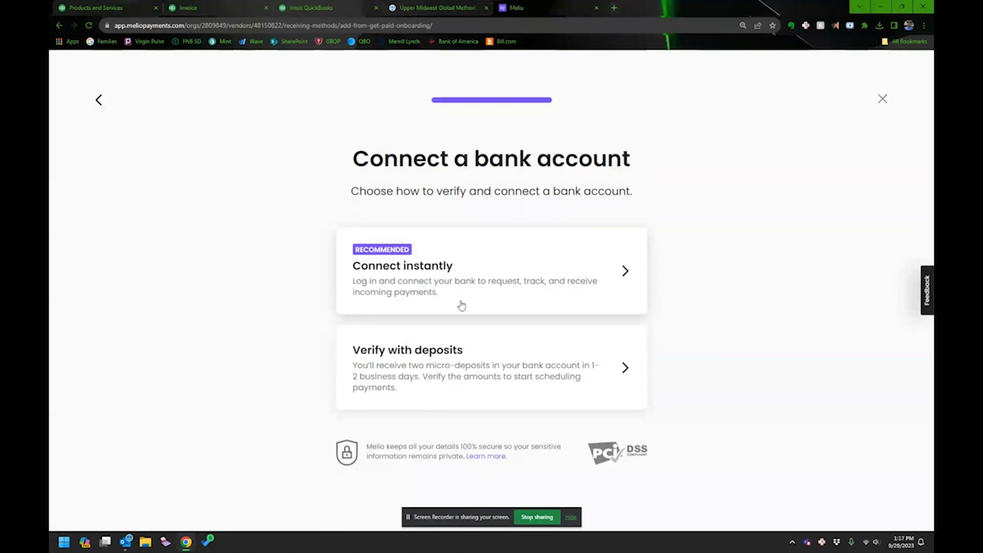
pyautogui.moveTo(452, 376); pyautogui.dragTo(397, 388)
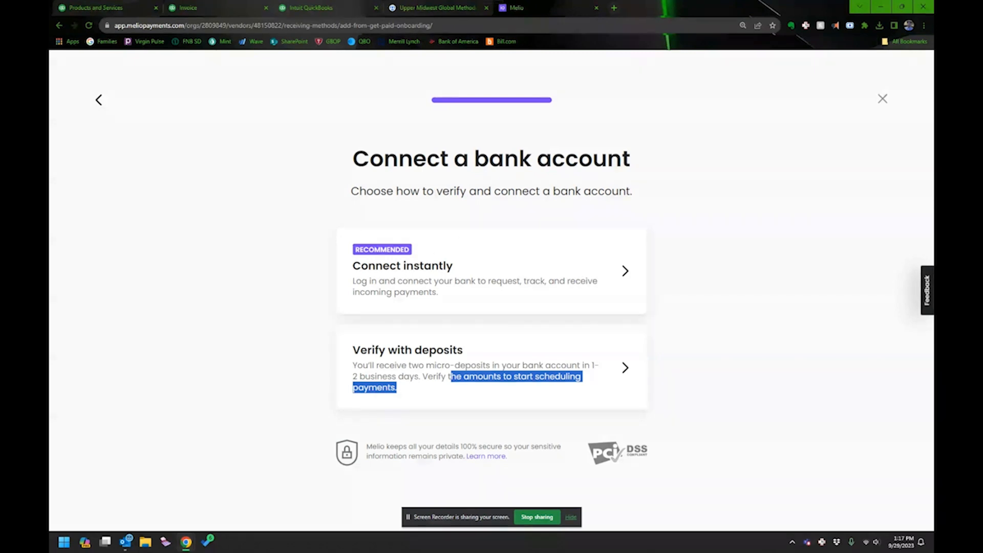
# Step: Resubmit Part of a larger organization as the business type and choose Verify with deposits for the bank account
pyautogui.click(98, 100)
pyautogui.click(437, 339)
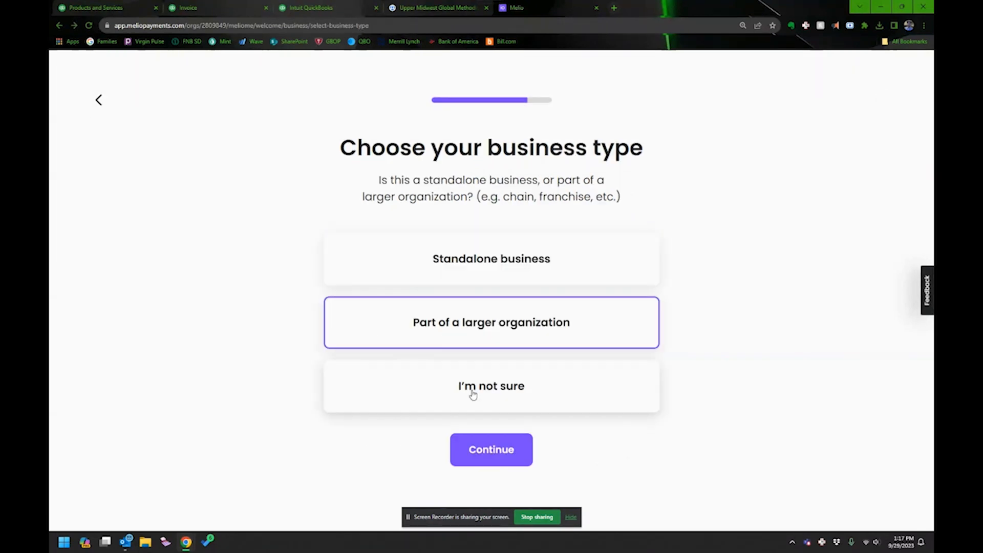
pyautogui.click(492, 461)
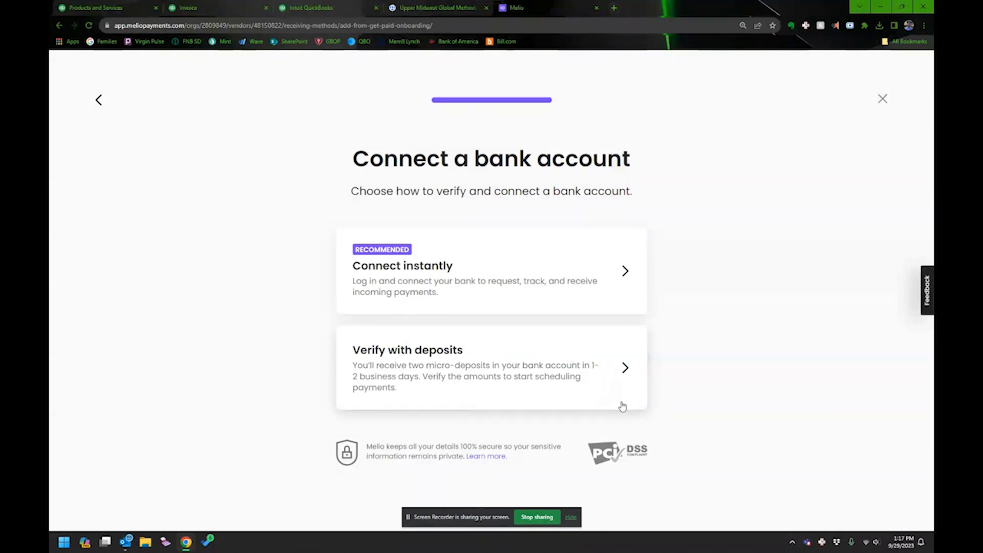
pyautogui.click(613, 376)
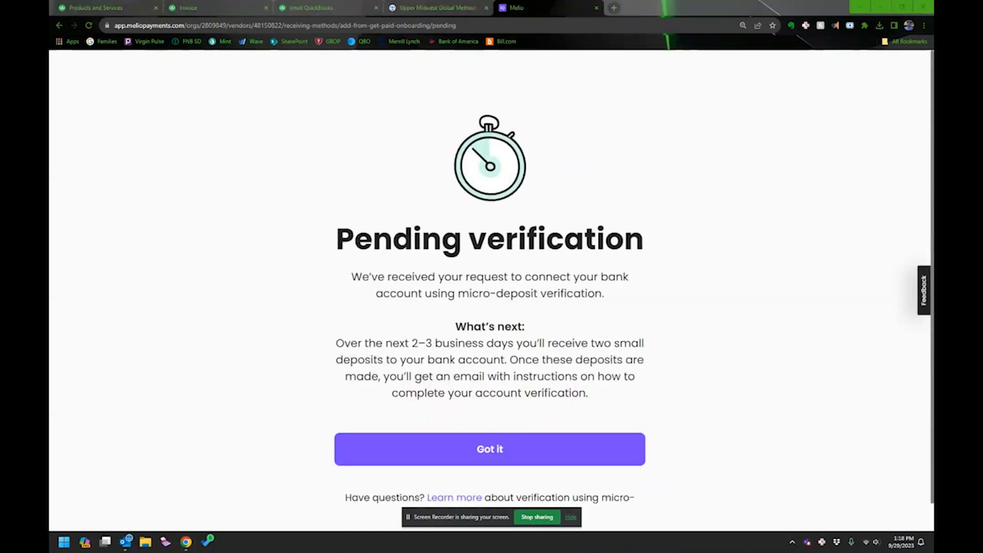
# Step: Acknowledge the pending micro-deposit verification and postpone adding the first invoice
pyautogui.scroll(-1, 248, 287)
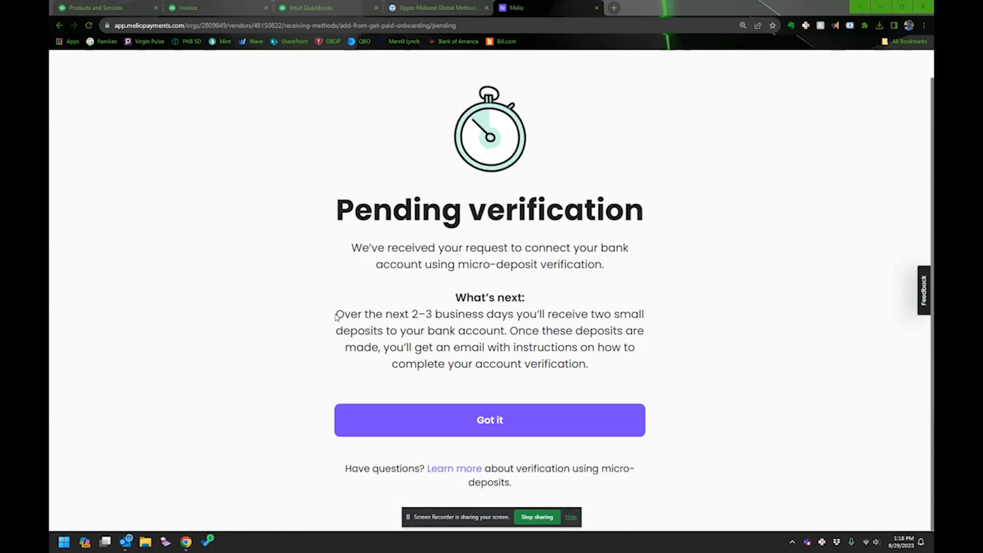
pyautogui.click(485, 425)
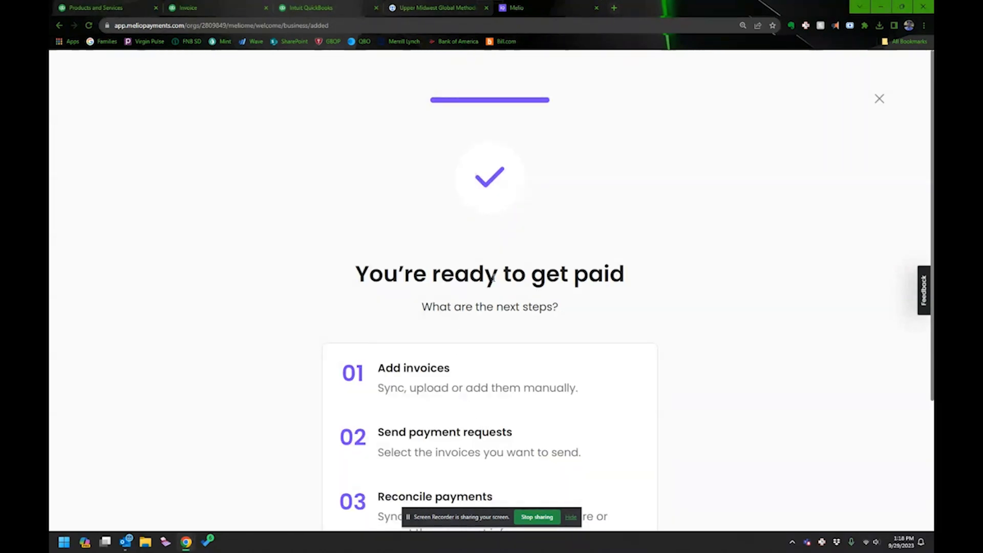
pyautogui.scroll(-1, 496, 283)
pyautogui.scroll(-2, 496, 285)
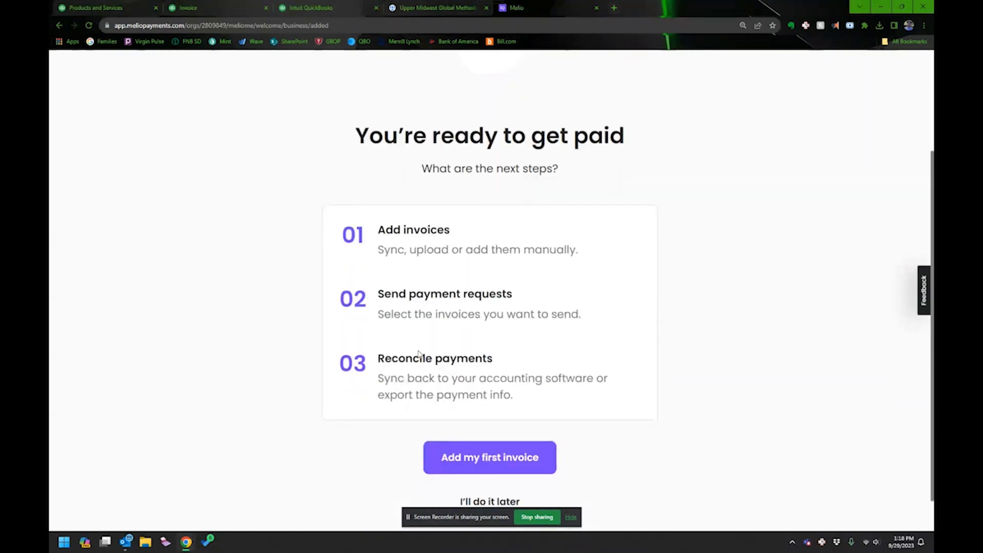
pyautogui.scroll(-1, 512, 327)
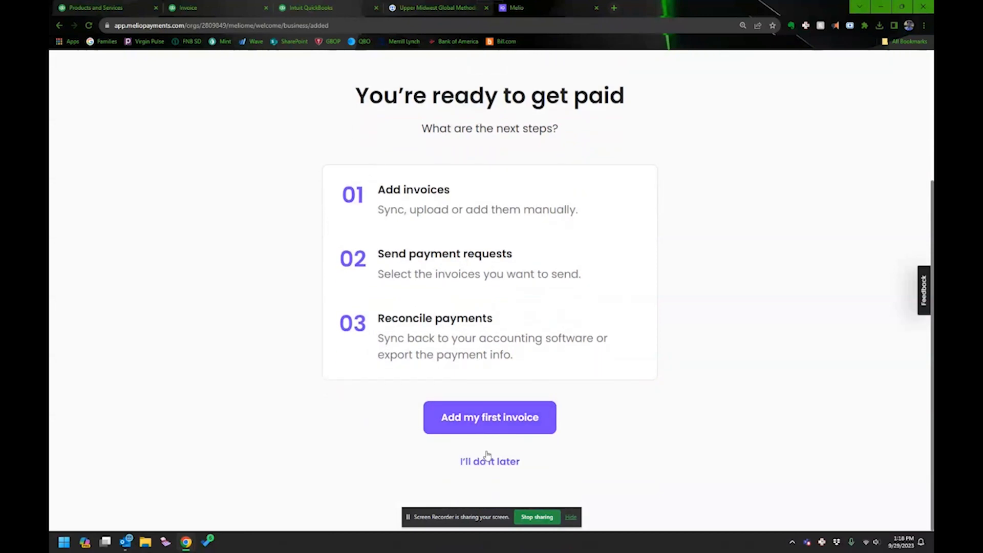
pyautogui.click(490, 462)
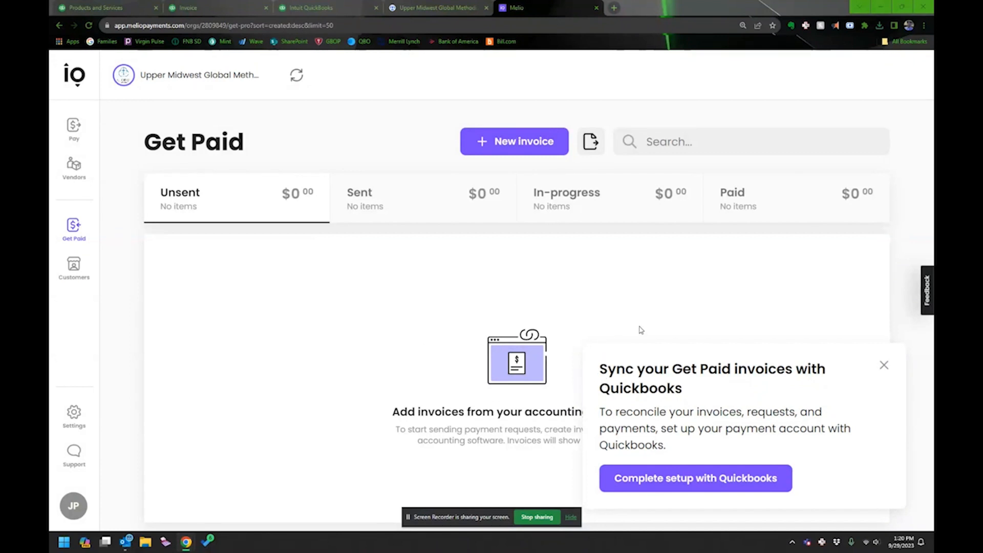
# Step: Complete the QuickBooks setup by matching the receiving bank account with Main Checking as the payment account
pyautogui.click(664, 484)
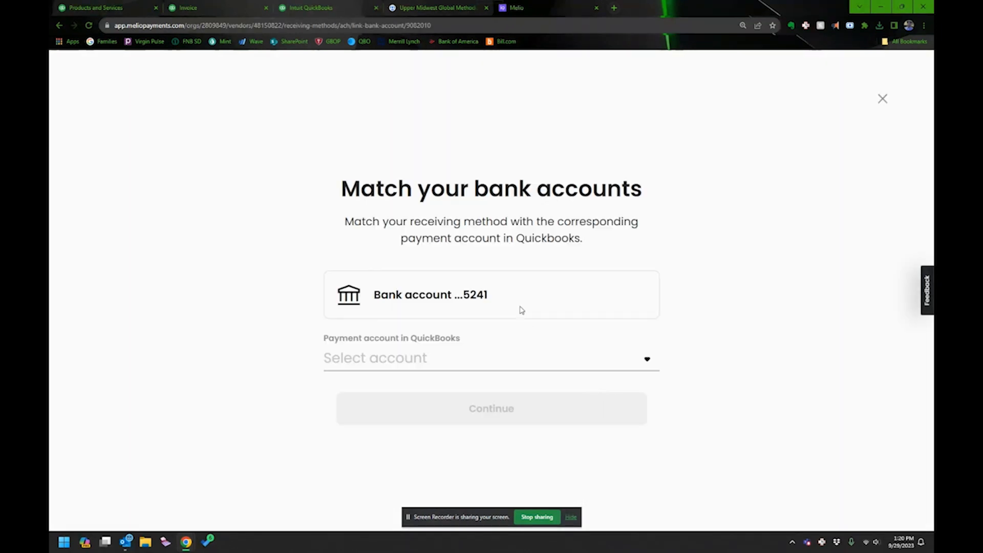
pyautogui.click(556, 365)
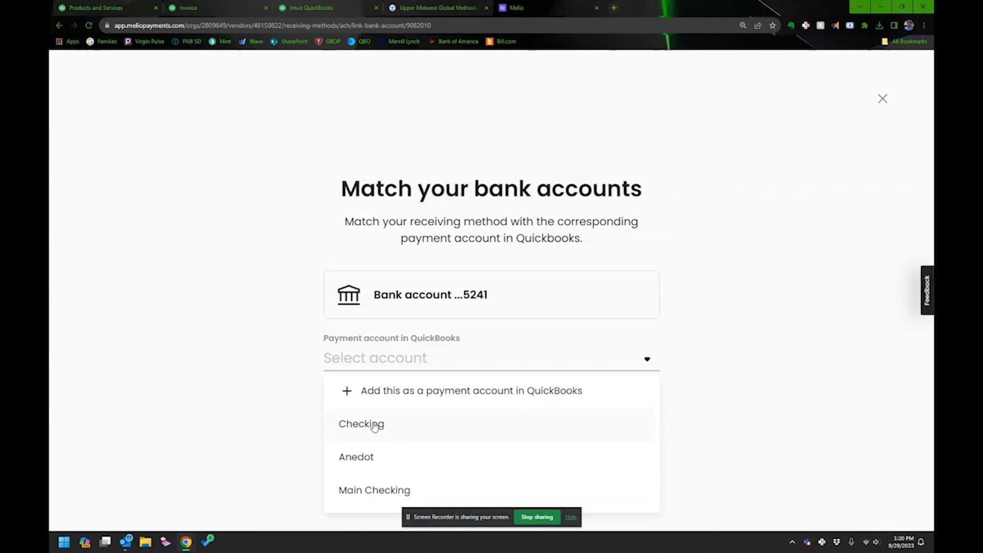
pyautogui.moveTo(374, 426); pyautogui.dragTo(420, 446)
pyautogui.click(494, 360)
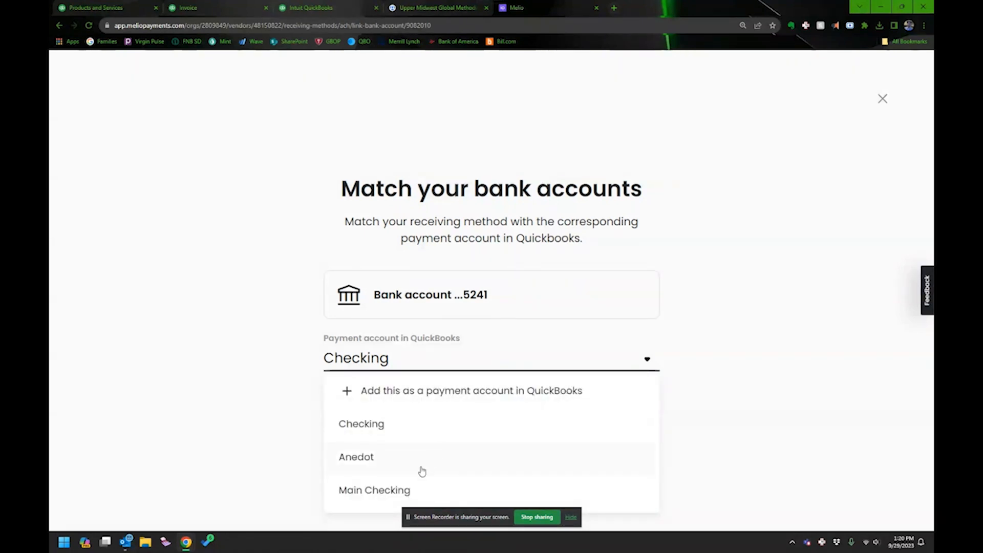
pyautogui.click(390, 489)
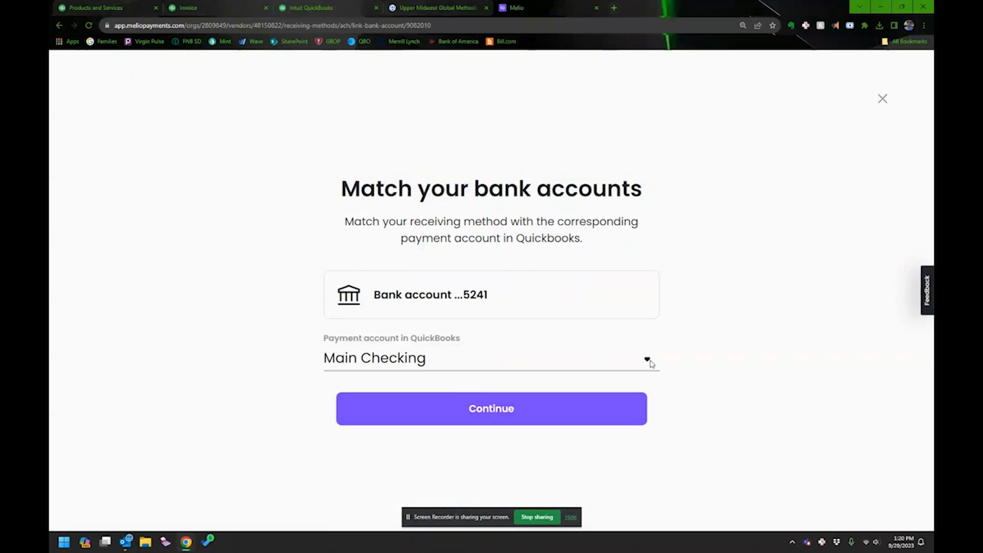
pyautogui.click(649, 361)
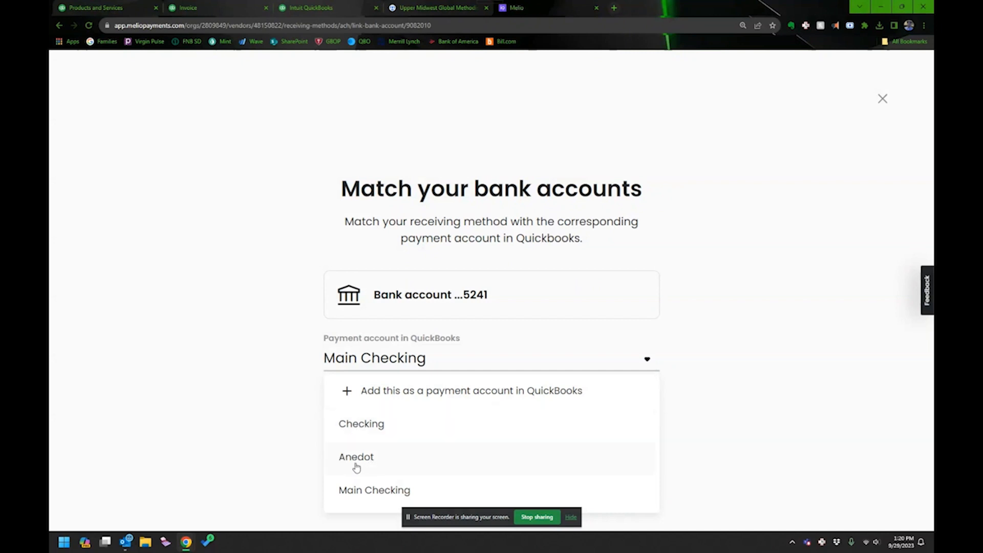
pyautogui.click(363, 489)
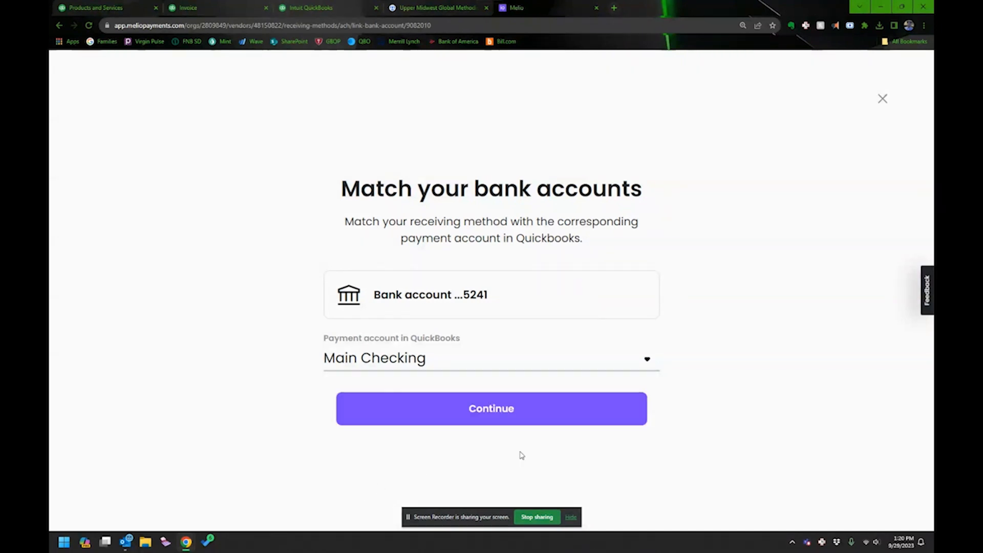
pyautogui.click(548, 420)
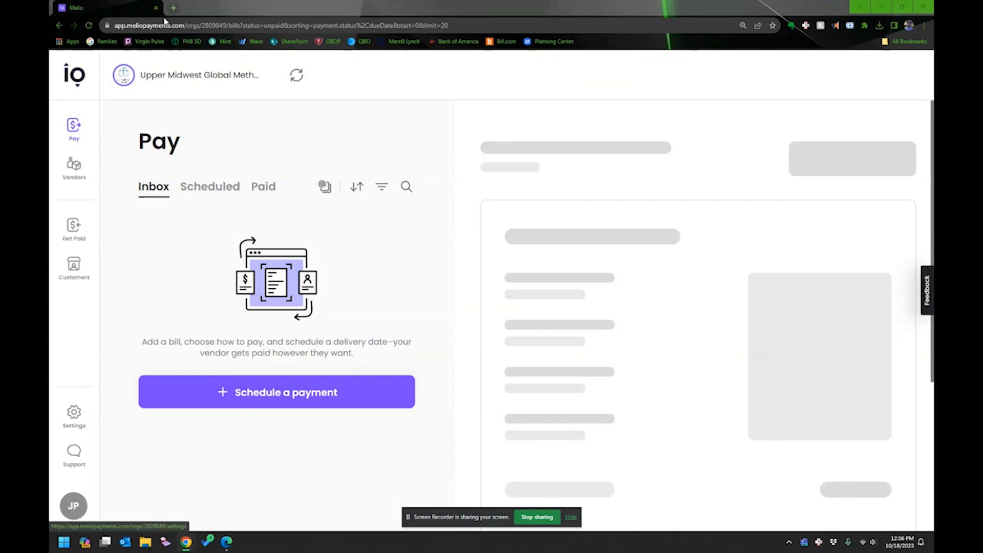
# Step: Open Melio's company settings and locate the company URL in the Payment page section
pyautogui.click(74, 413)
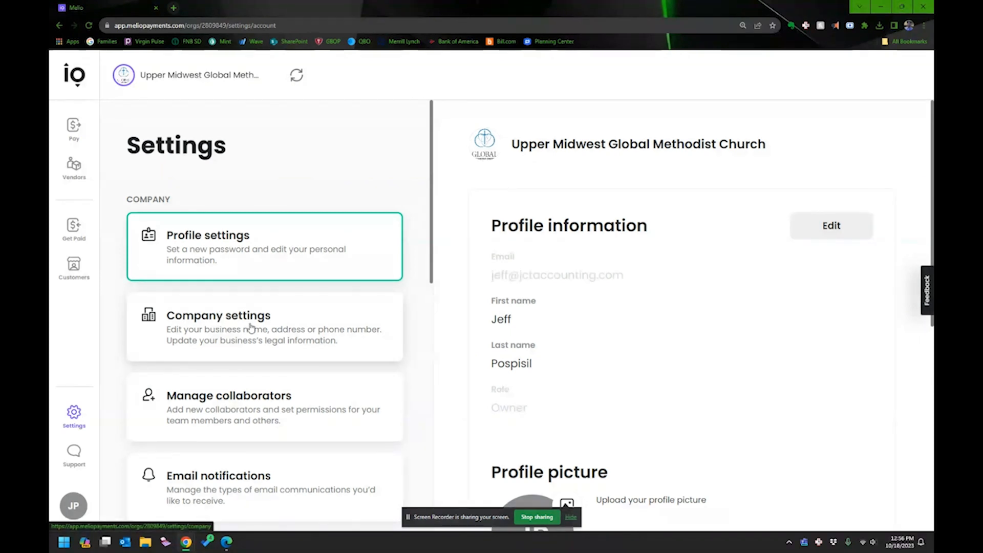
pyautogui.click(251, 327)
pyautogui.scroll(-3, 516, 278)
pyautogui.scroll(-10, 515, 278)
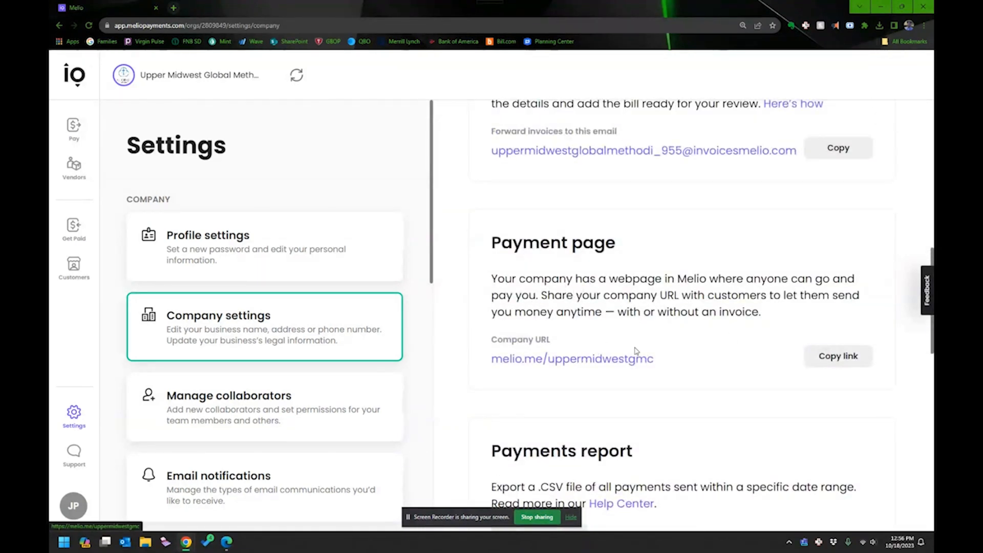
# Step: Copy the company URL from the Payment page section and open it in Microsoft Edge
pyautogui.click(832, 357)
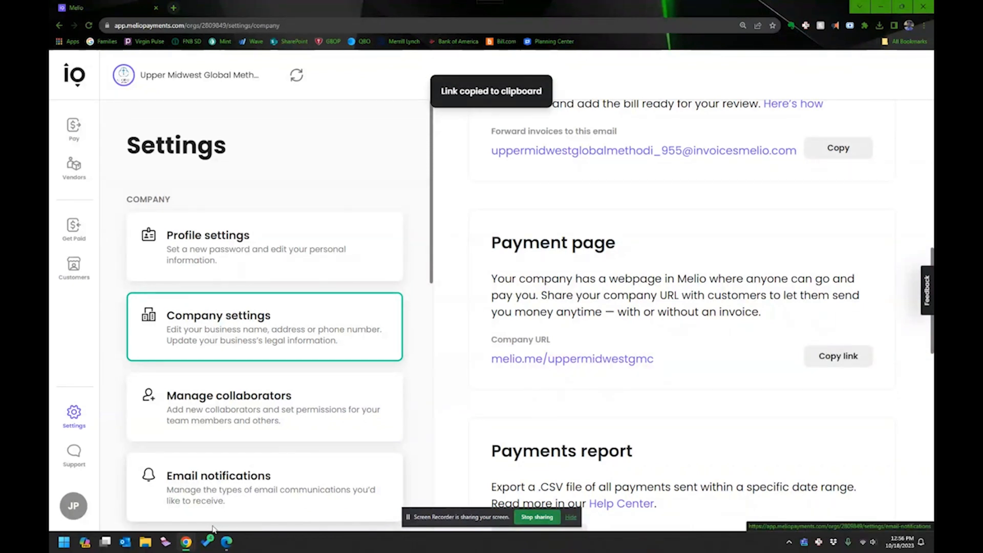
pyautogui.click(227, 541)
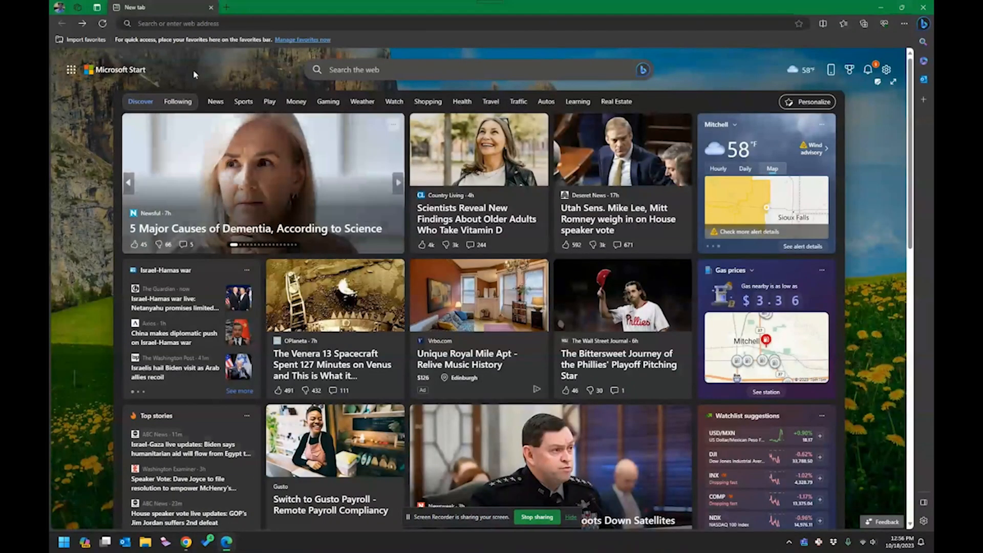
pyautogui.click(220, 24)
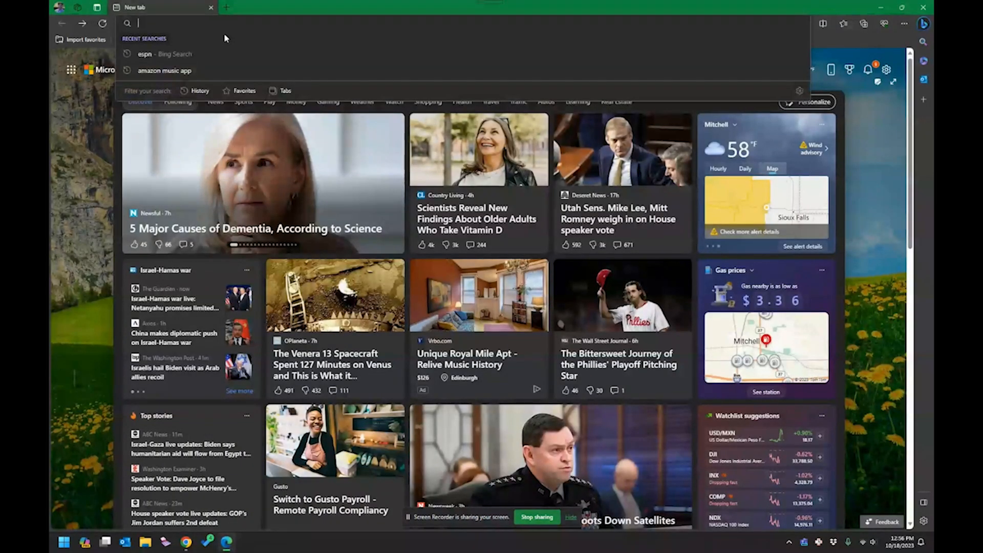
pyautogui.hotkey('ctrl', 'v')
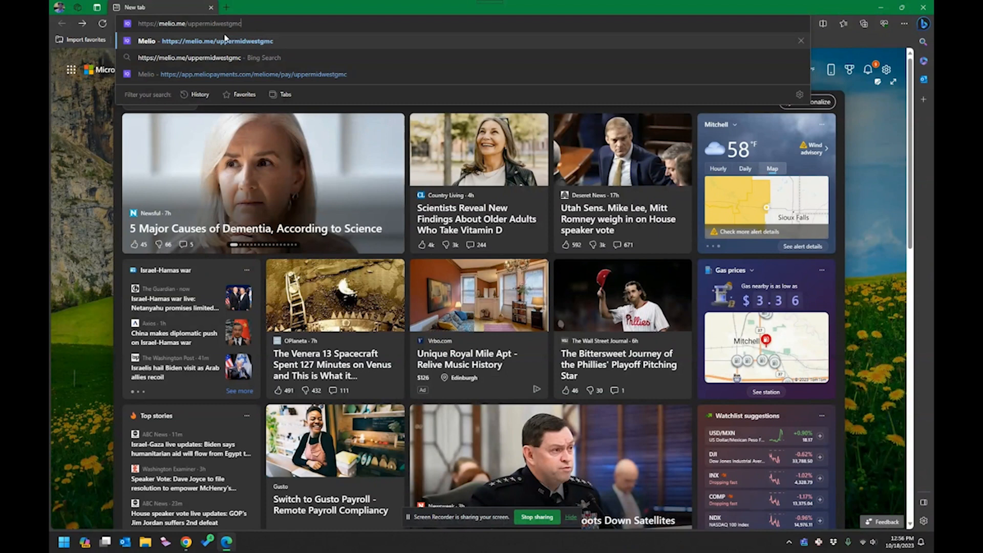
pyautogui.click(224, 40)
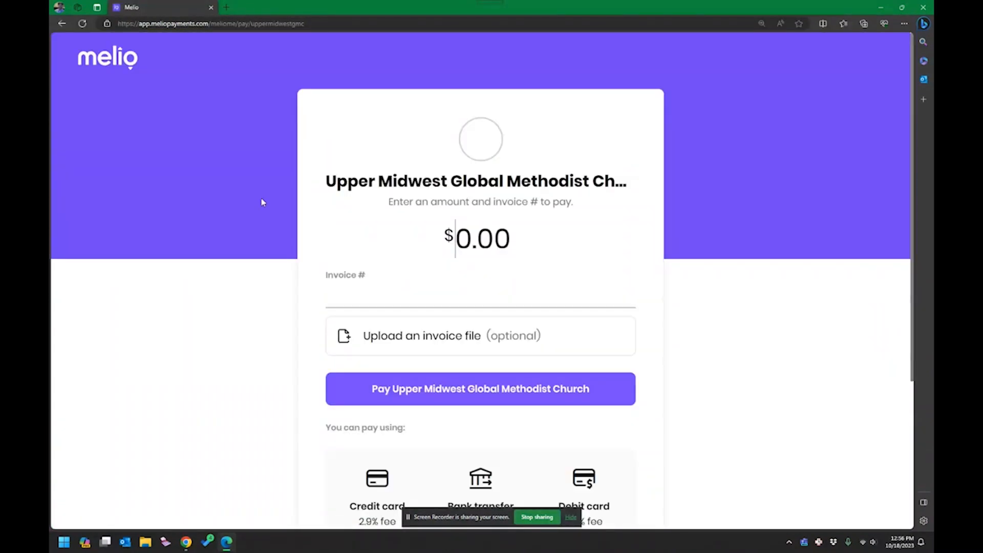
# Step: Set the payment amount to $100.00 and enter General Fund as the invoice number
pyautogui.scroll(2, 263, 202)
pyautogui.scroll(-2, 263, 202)
pyautogui.write('100')
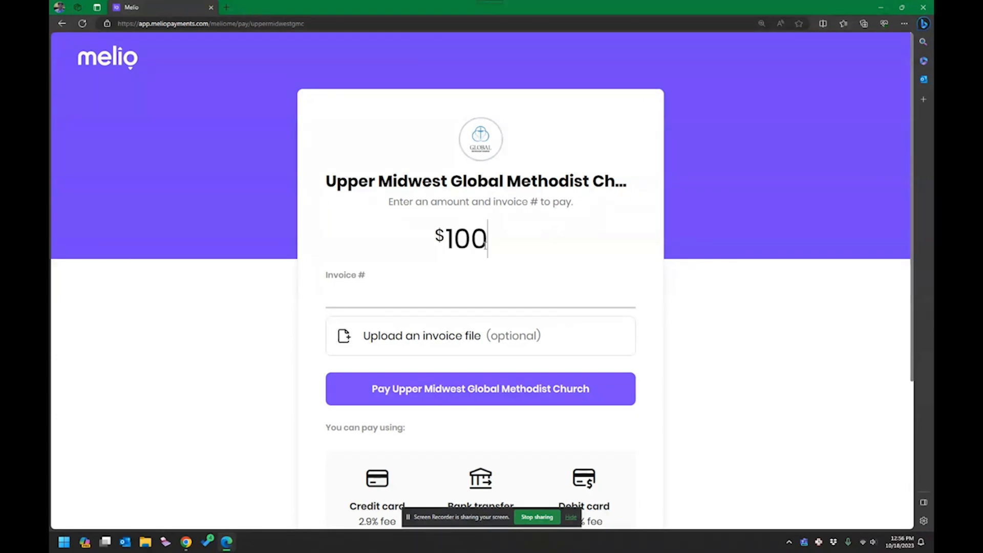
pyautogui.press('Tab')
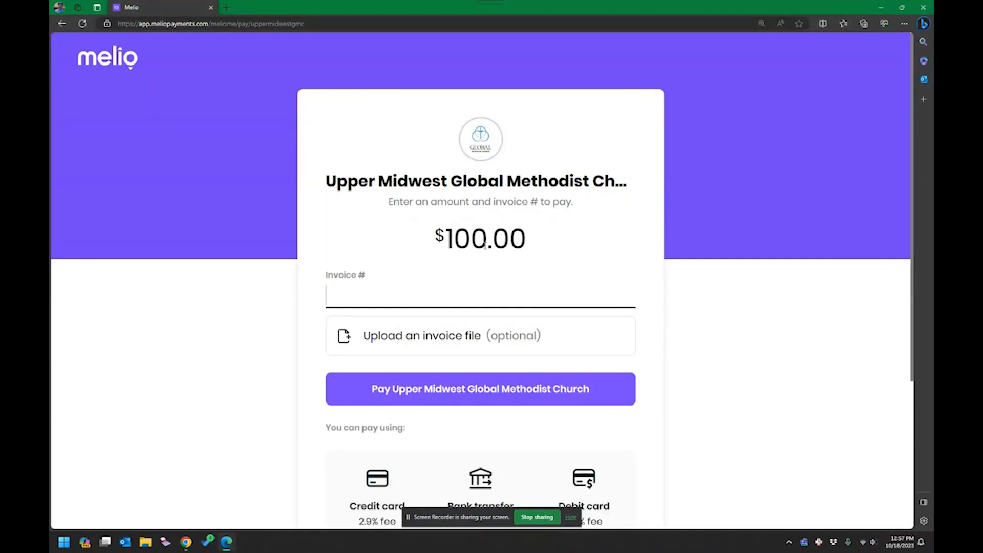
pyautogui.write('Gerona')
pyautogui.press('BackSpace')
pyautogui.press('BackSpace')
pyautogui.press('BackSpace')
pyautogui.write('eral Fund')
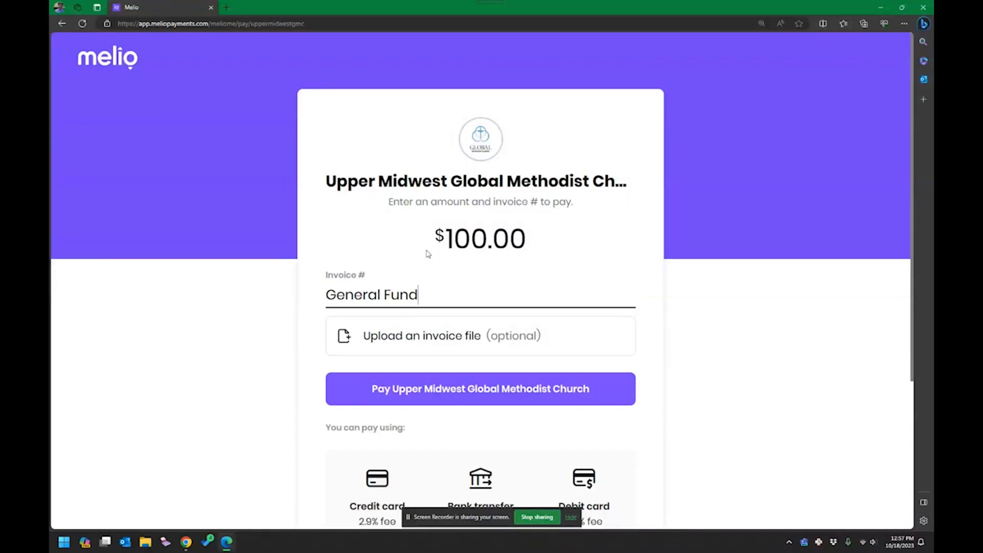
# Step: Proceed with paying Upper Midwest Global Methodist Church, entering the payer's email address and choosing to pay as a guest
pyautogui.scroll(-3, 428, 251)
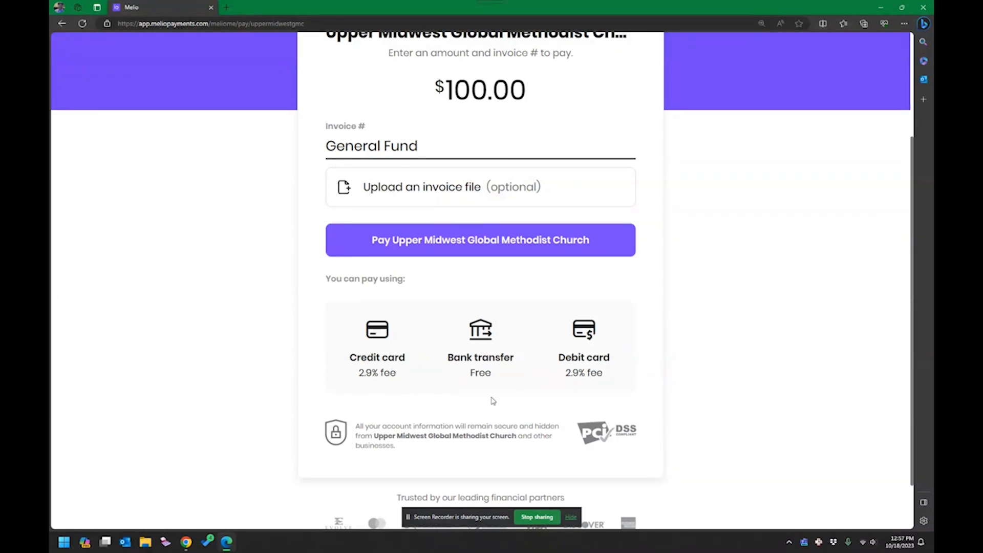
pyautogui.click(433, 245)
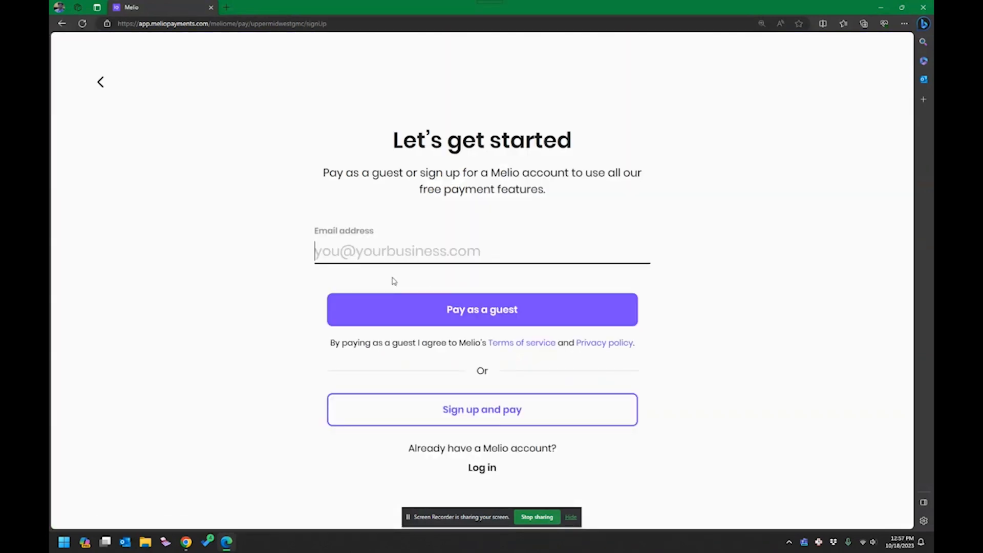
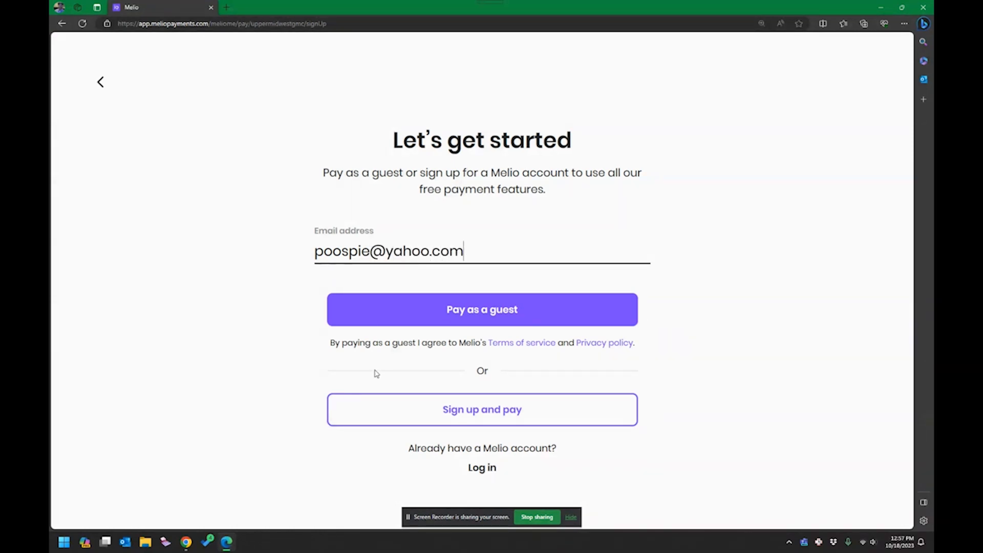
pyautogui.click(456, 312)
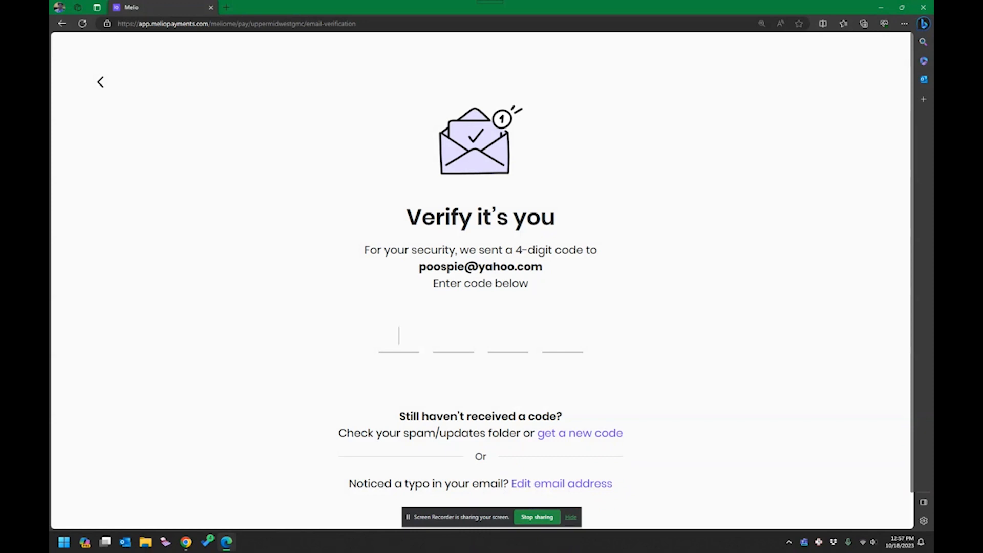
# Step: Retrieve the emailed verification code and enter it on the Verify it's you page in Microsoft Edge
pyautogui.click(186, 542)
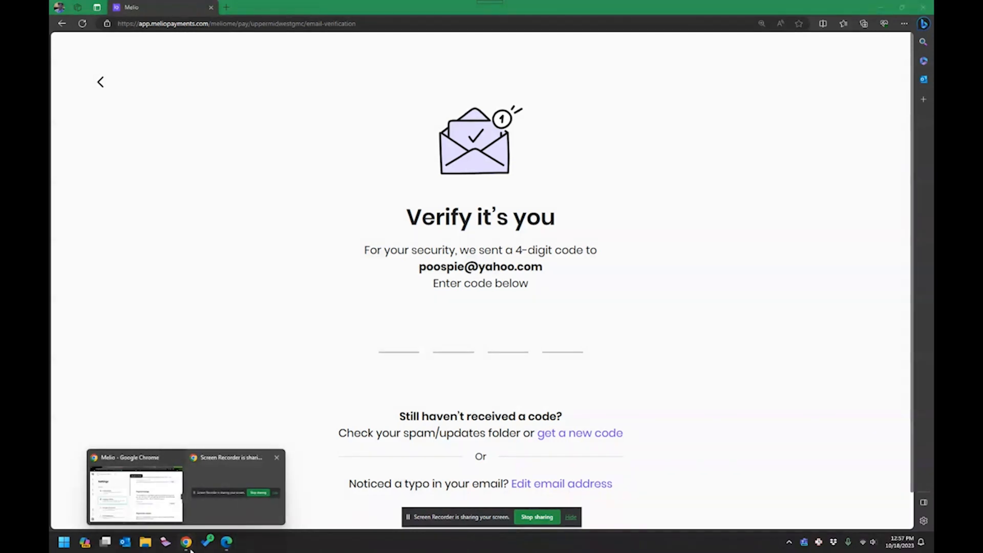
pyautogui.click(177, 479)
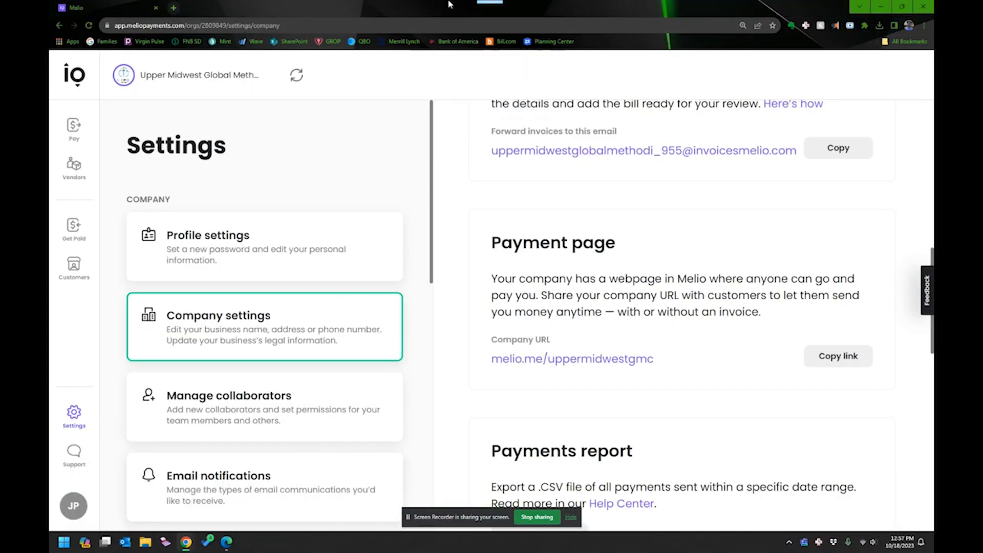
pyautogui.moveTo(450, 4); pyautogui.dragTo(0, 165)
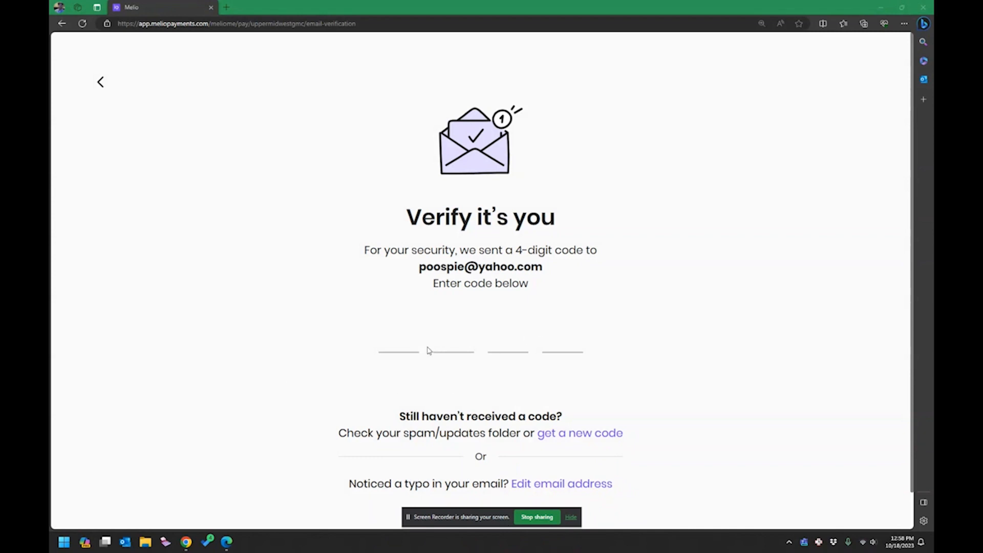
pyautogui.click(412, 342)
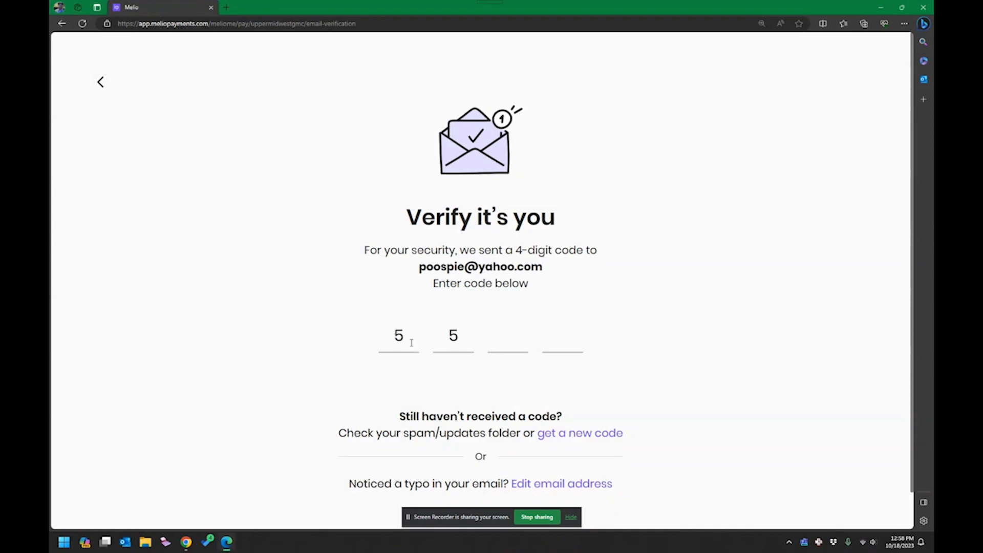
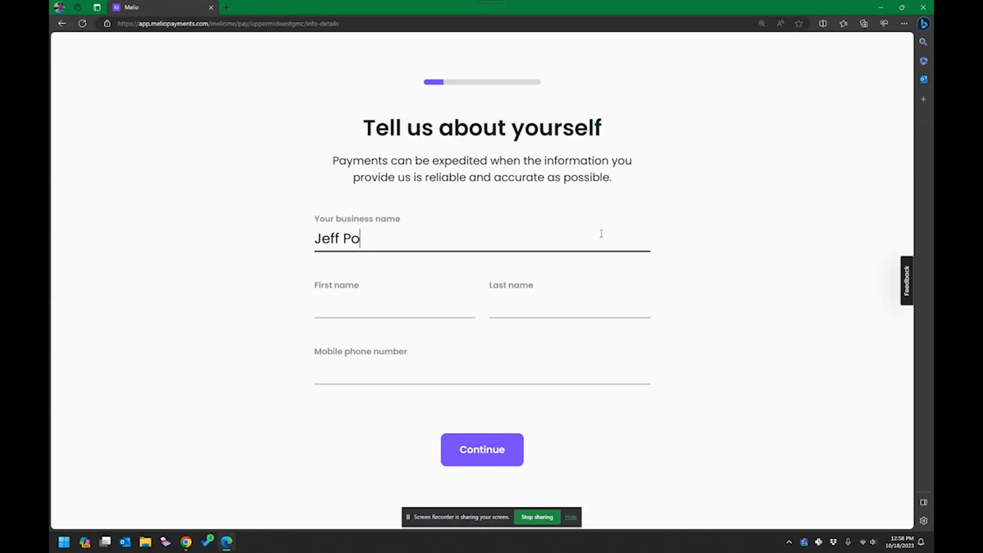
# Step: Fill in the payer's full name as the business name, plus the payer's first and last names
pyautogui.press('Tab')
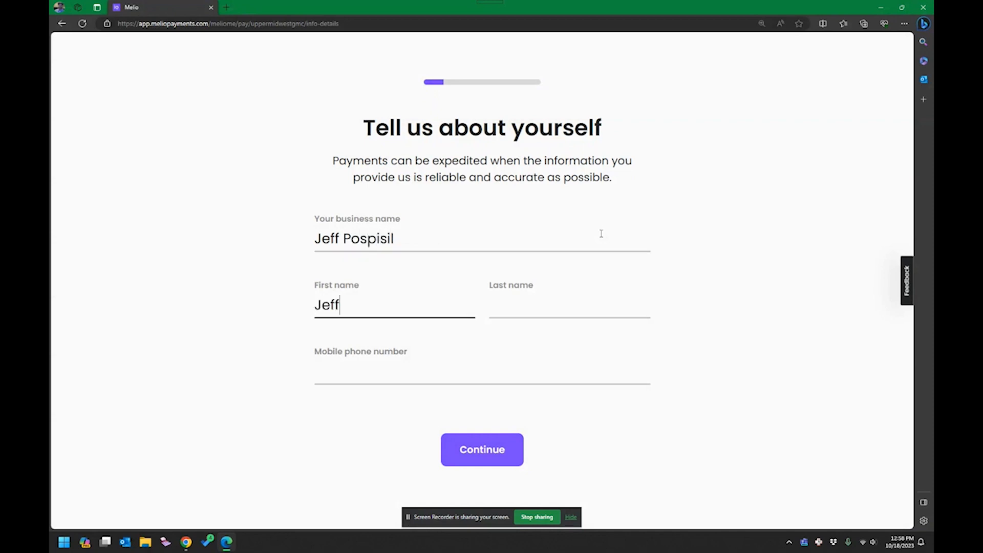
pyautogui.press('Tab')
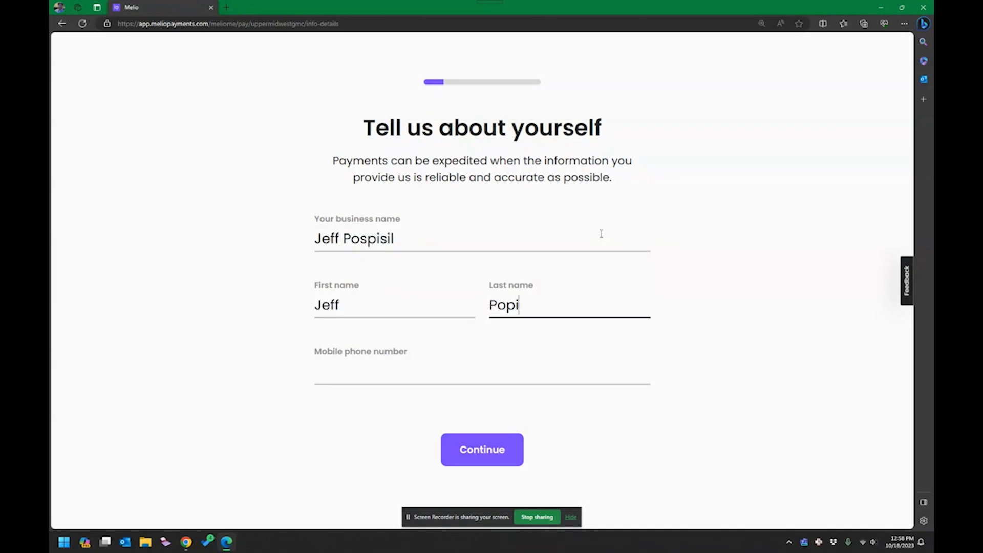
pyautogui.click(454, 458)
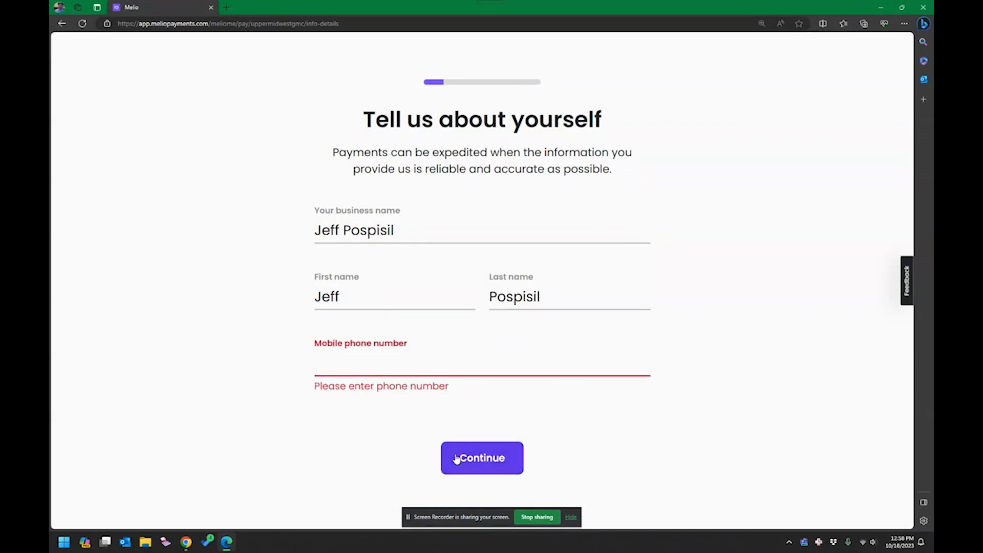
# Step: Enter the payer's mobile phone number and continue to the payment method choice
pyautogui.click(373, 363)
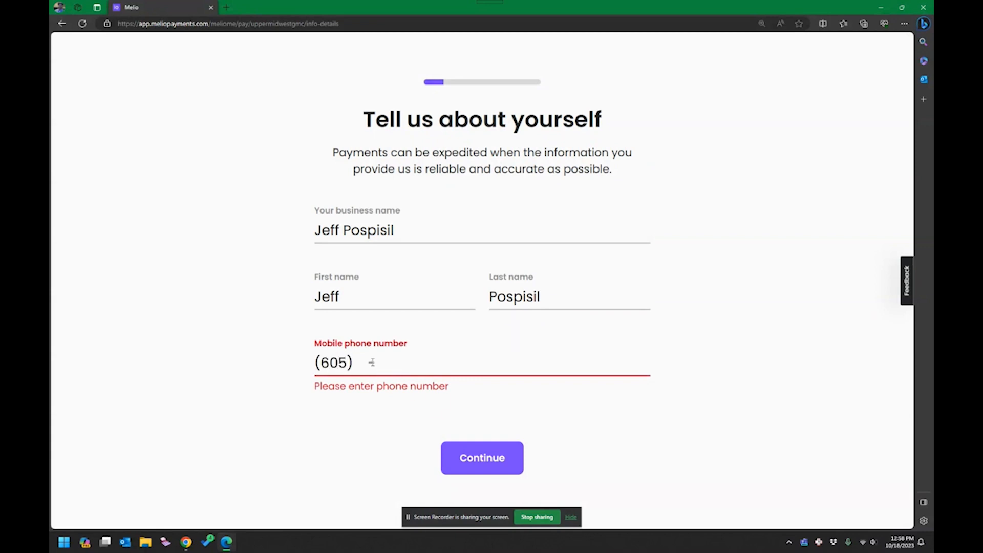
pyautogui.click(500, 463)
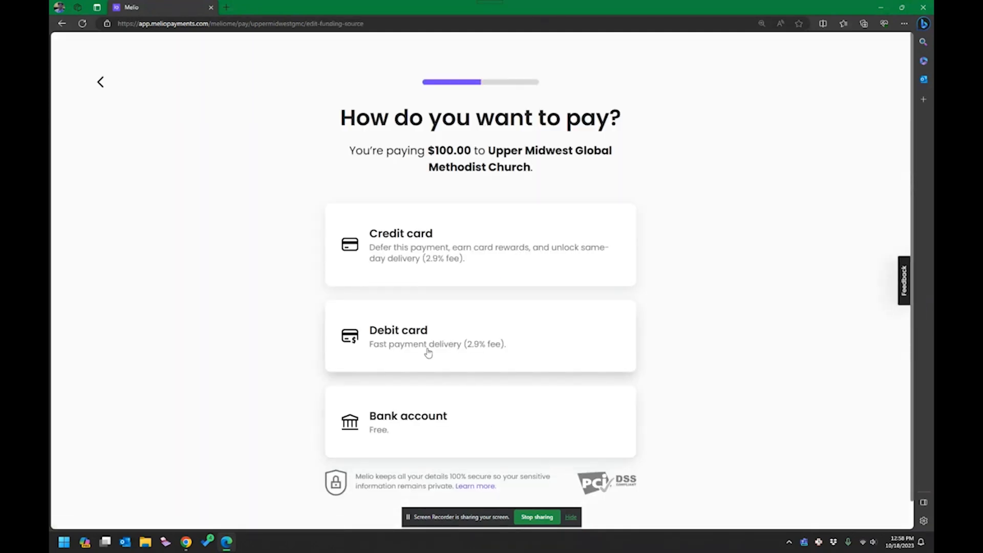
# Step: Examine what the bank account, debit card and credit card payment options each ask the payer to provide
pyautogui.scroll(-1, 686, 180)
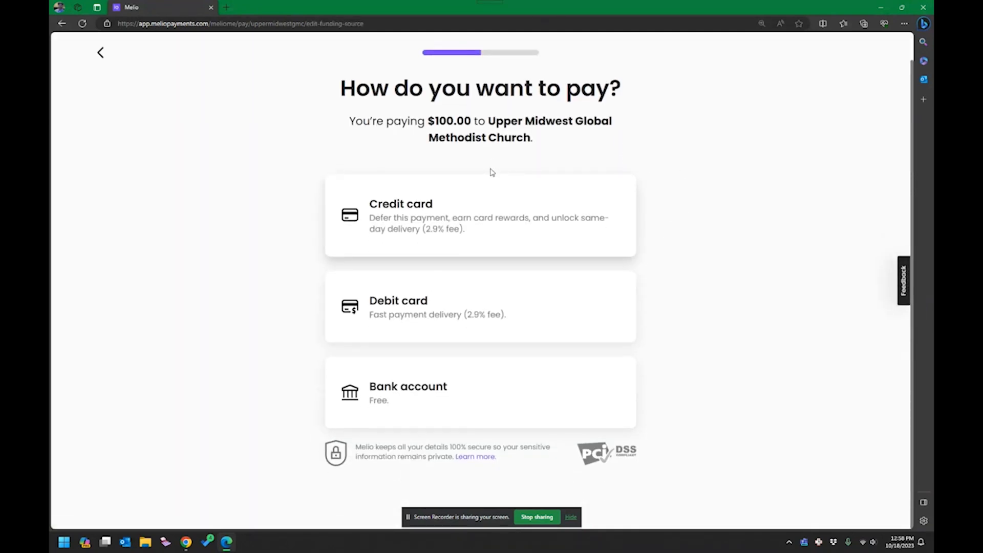
pyautogui.click(426, 412)
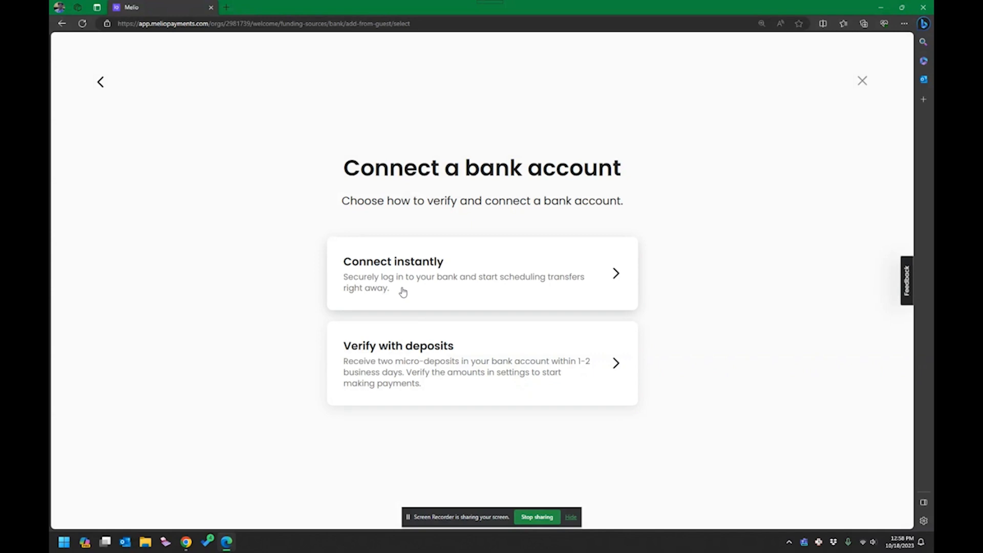
pyautogui.click(101, 82)
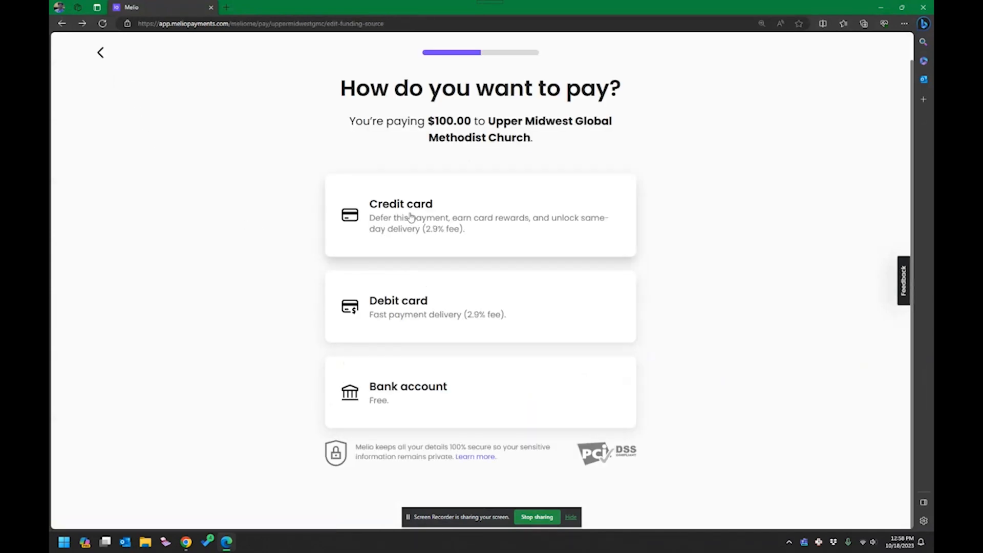
pyautogui.click(417, 314)
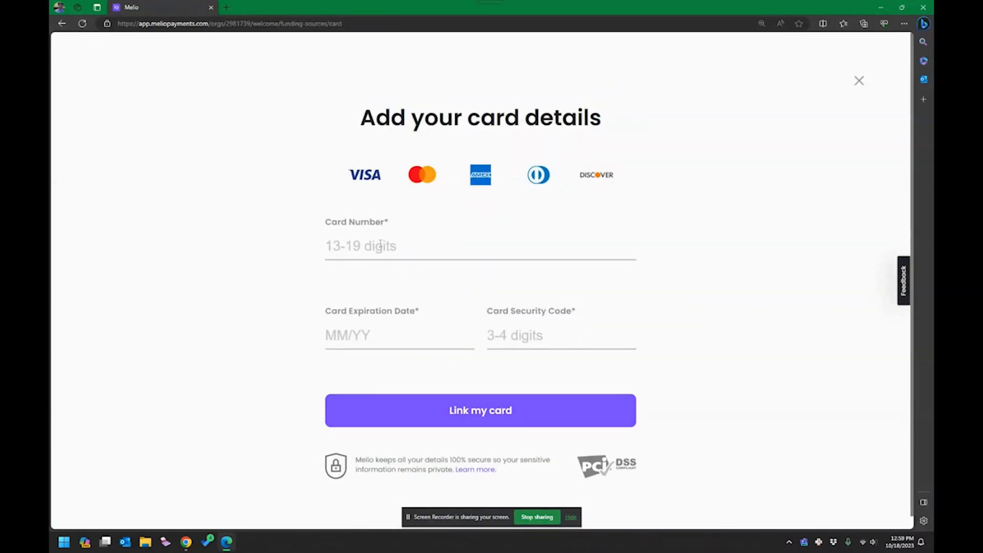
pyautogui.click(82, 23)
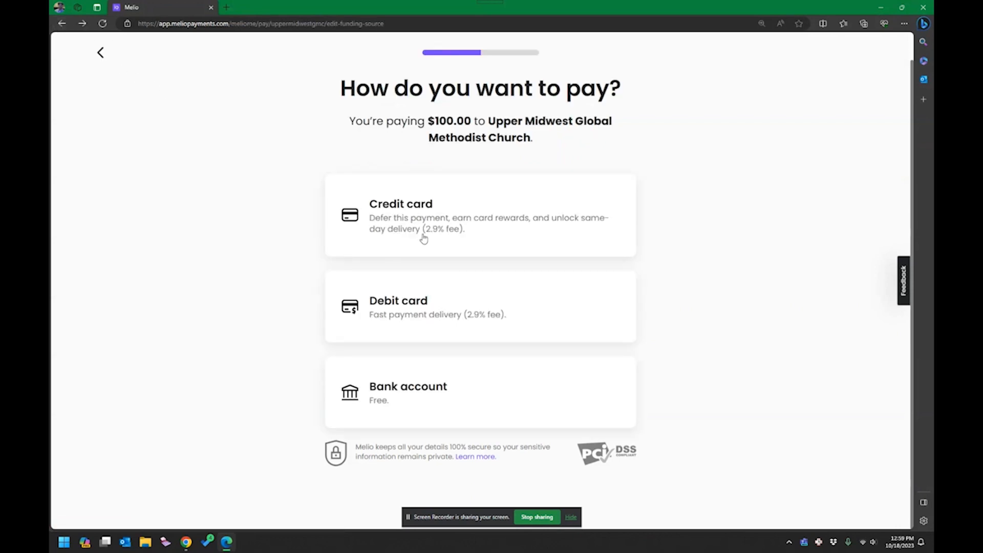
pyautogui.click(424, 236)
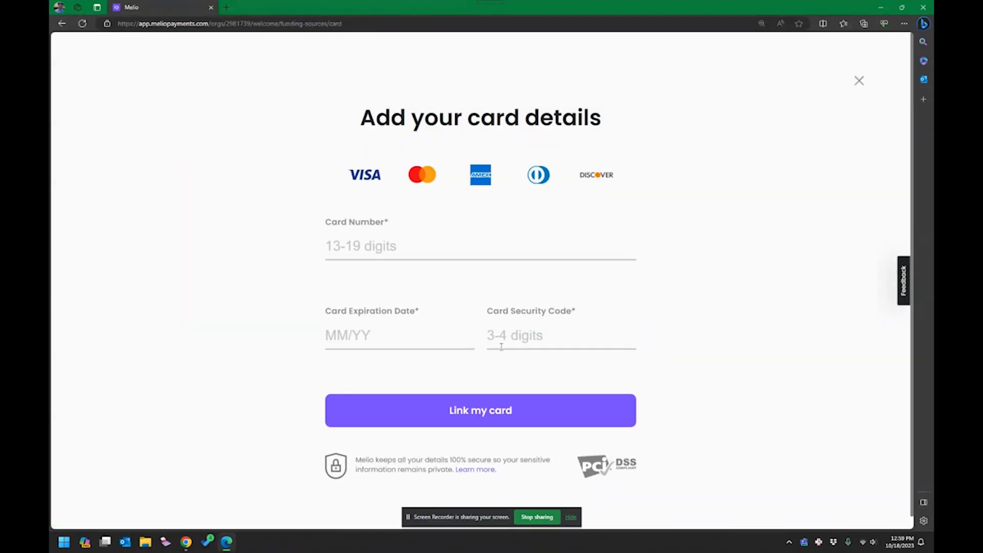